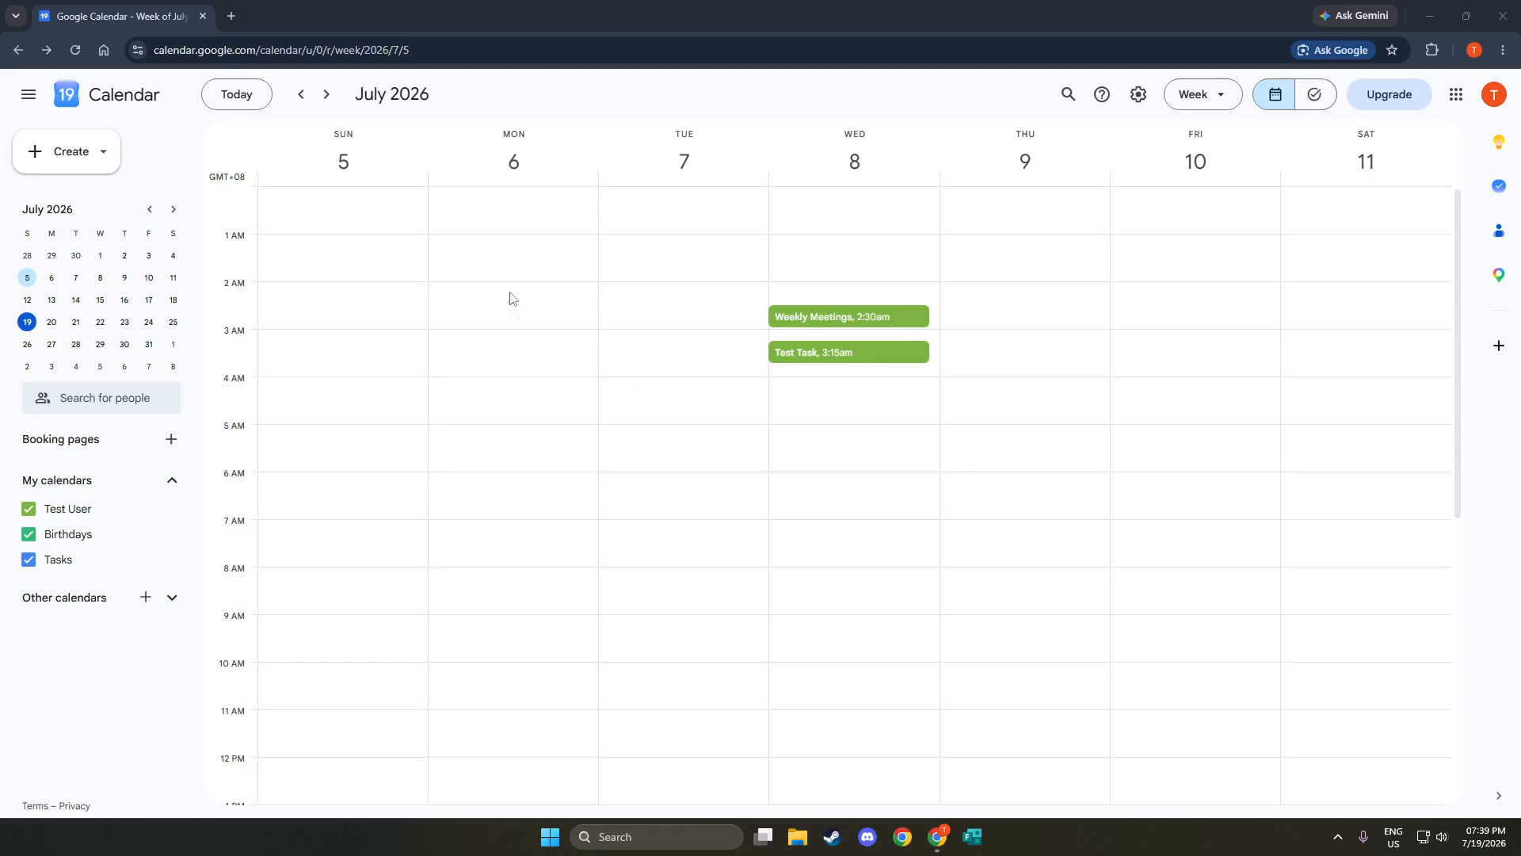
Start a new event for Sunday, July 5 and move its dialog away from the Sunday column, bringing the evening hours into view
{"action": "left_click", "coordinate": [68, 150]}
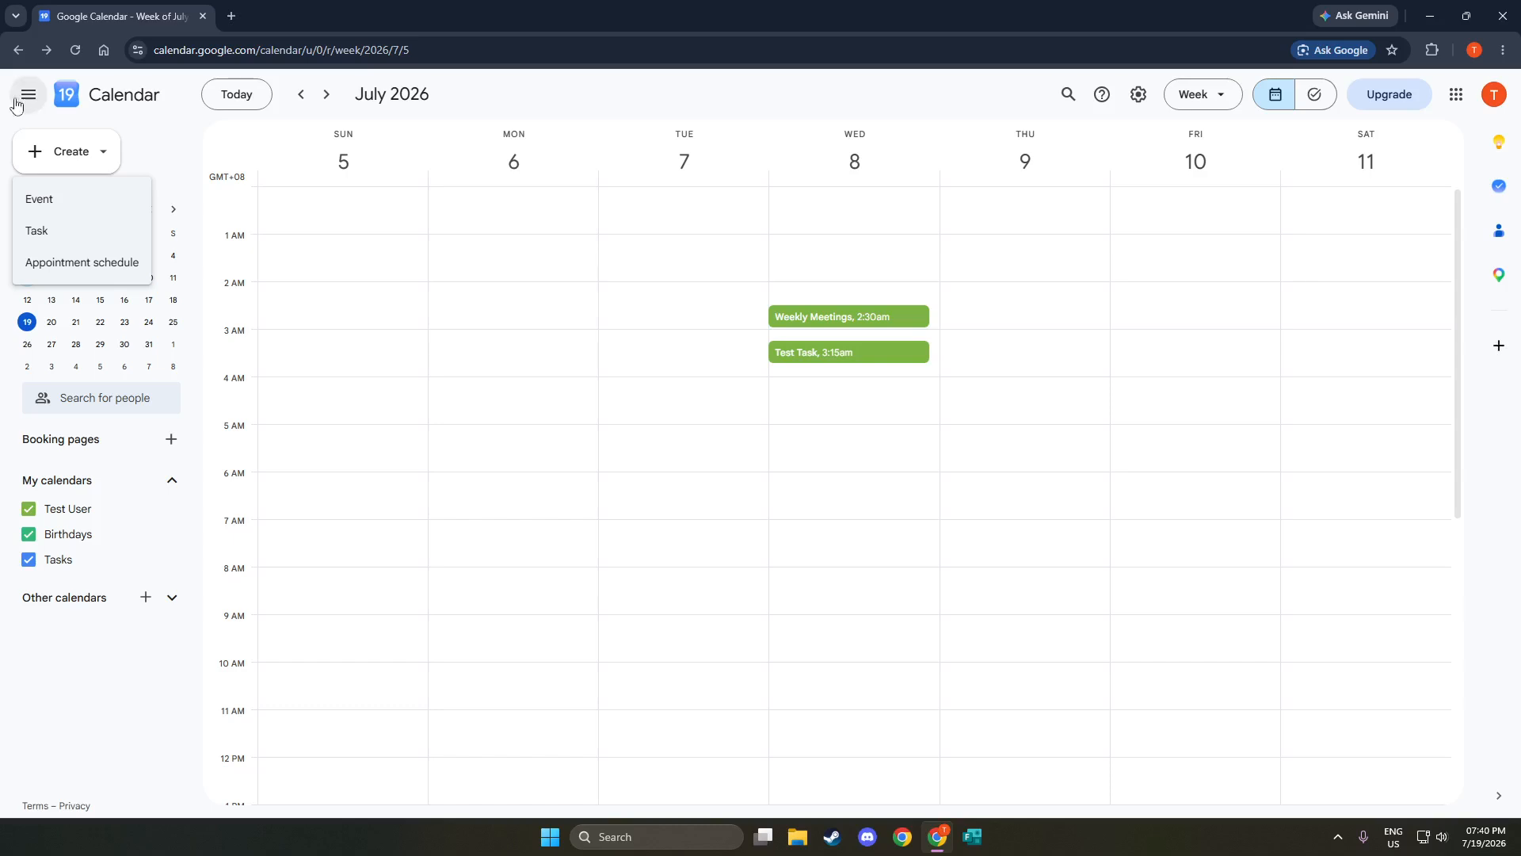
{"action": "left_click", "coordinate": [94, 198]}
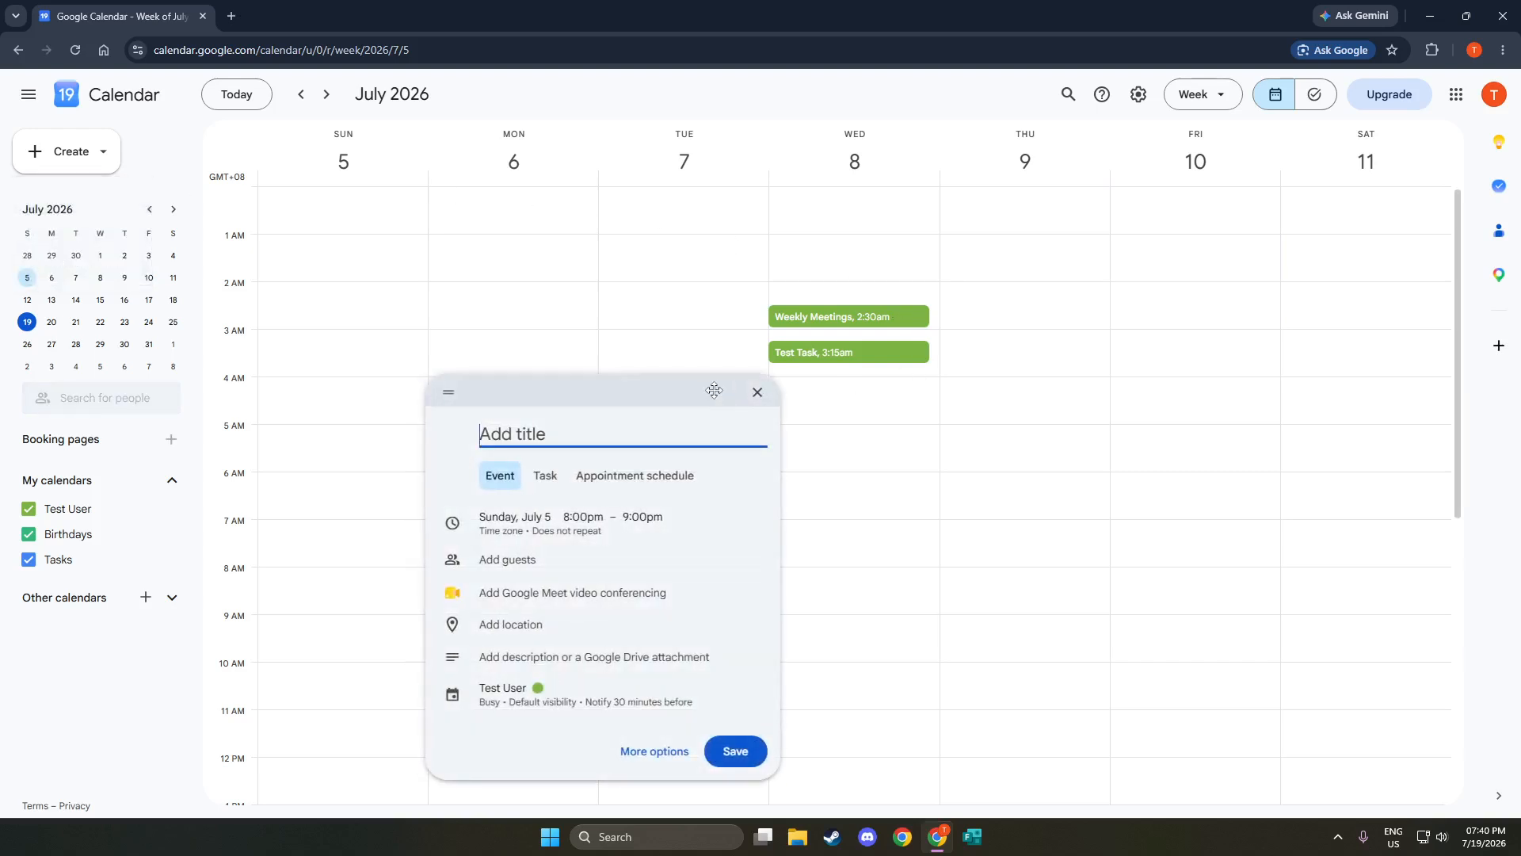
{"action": "left_click_drag", "start_coordinate": [713, 391], "coordinate": [1126, 474]}
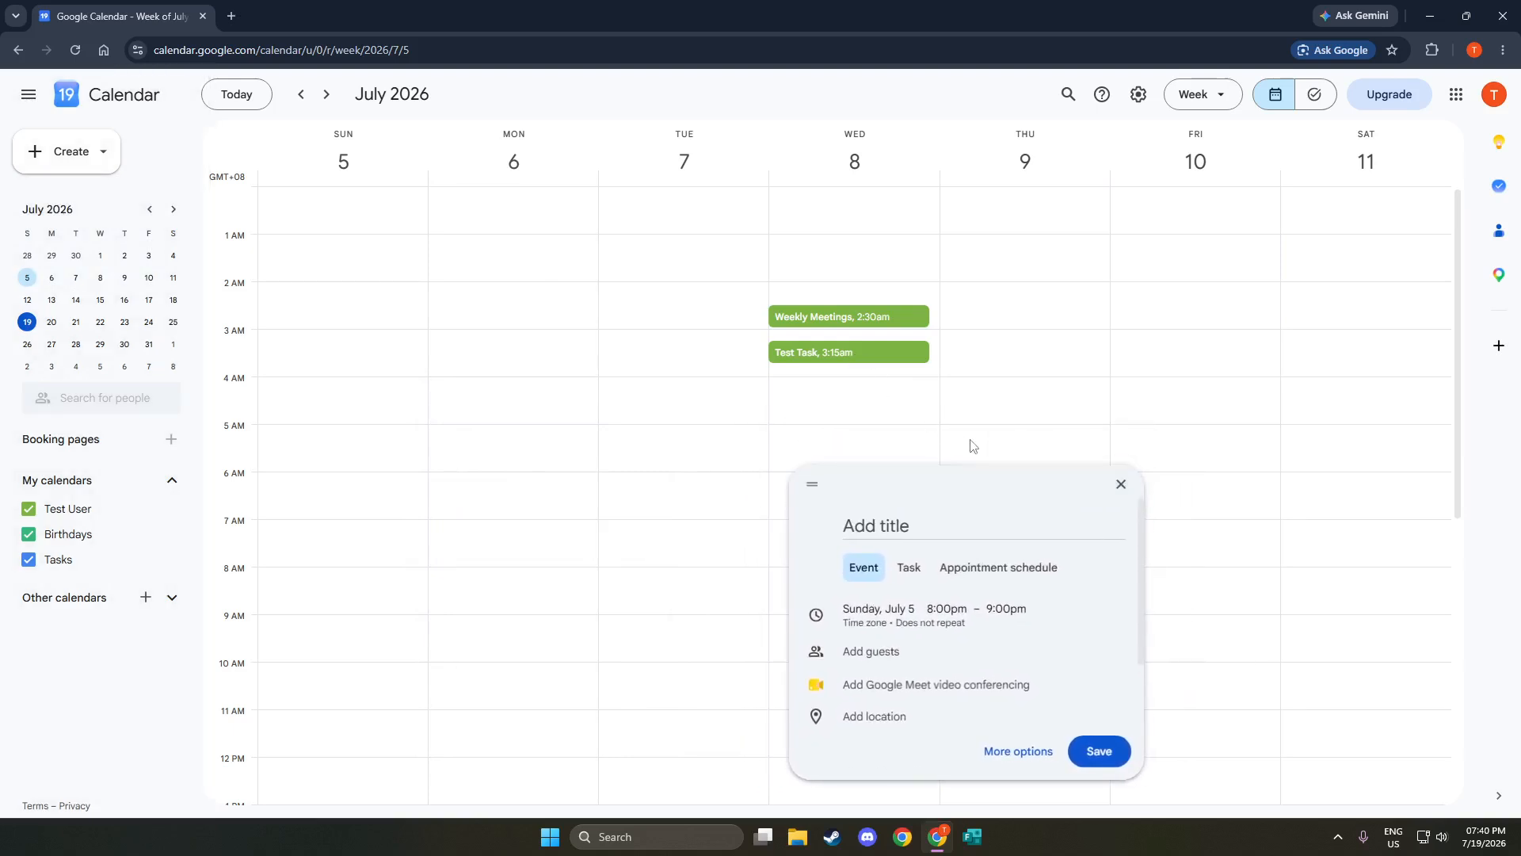
{"action": "scroll", "coordinate": [967, 441], "scroll_direction": "down", "scroll_amount": 3}
{"action": "left_click", "coordinate": [942, 521]}
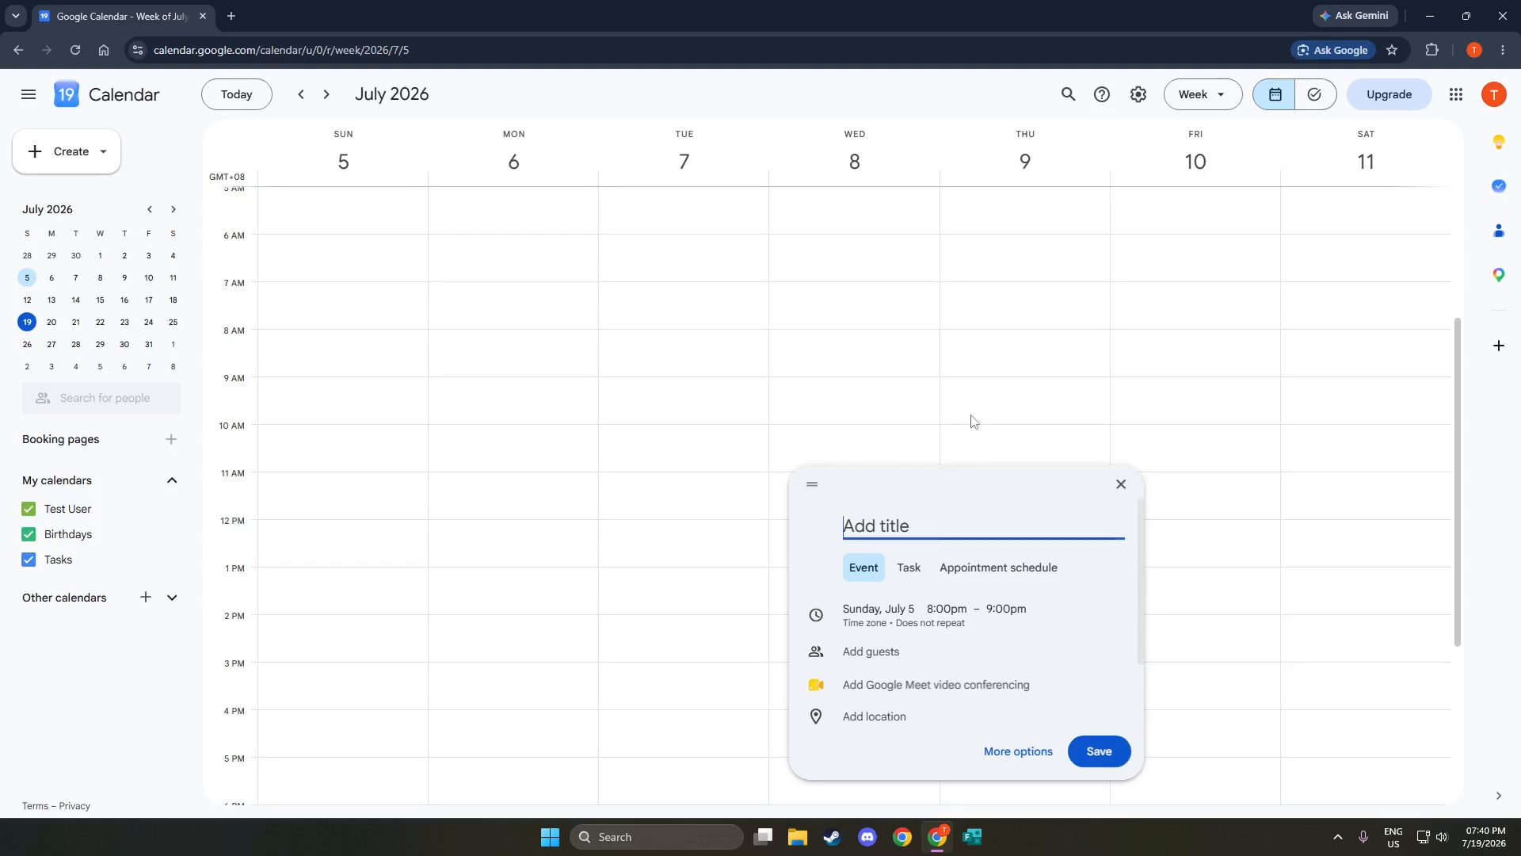
{"action": "scroll", "coordinate": [979, 415], "scroll_direction": "down", "scroll_amount": 4}
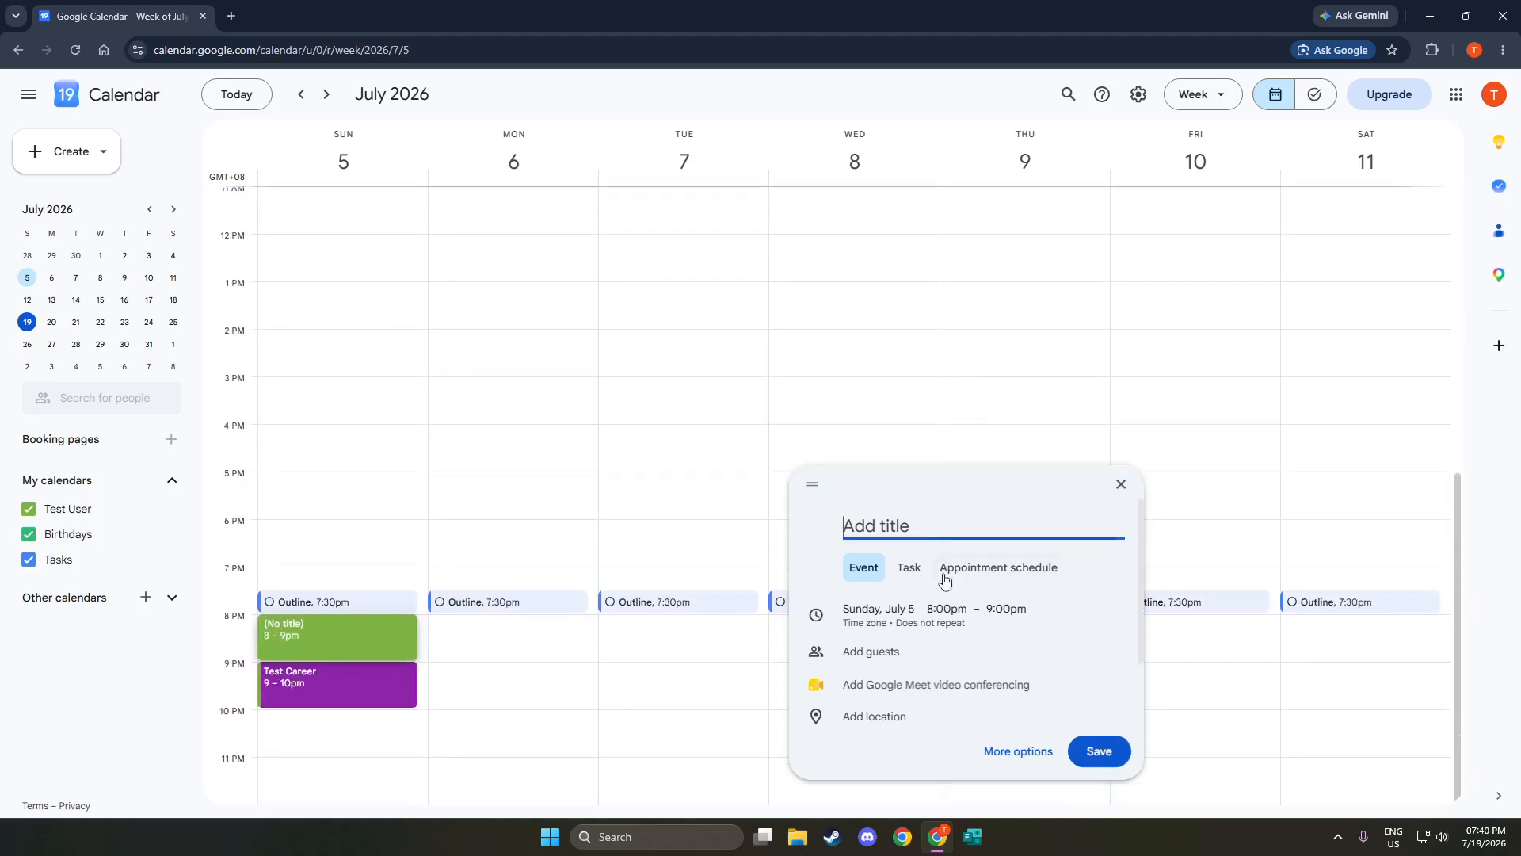
Set the new event's start time to 9:00pm and look through the end time choices
{"action": "left_click", "coordinate": [952, 616]}
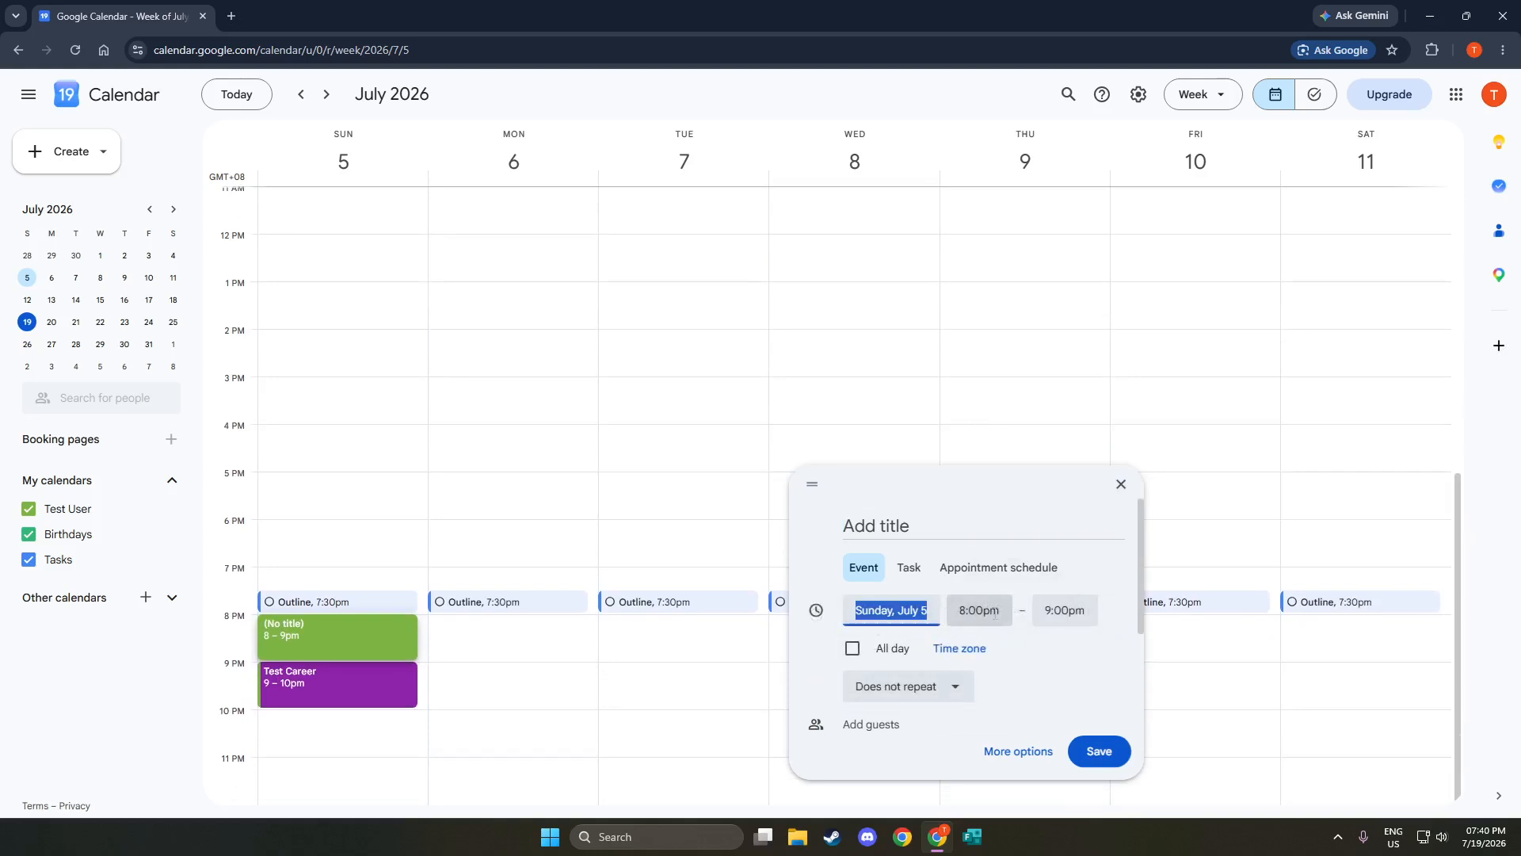
{"action": "left_click", "coordinate": [996, 612]}
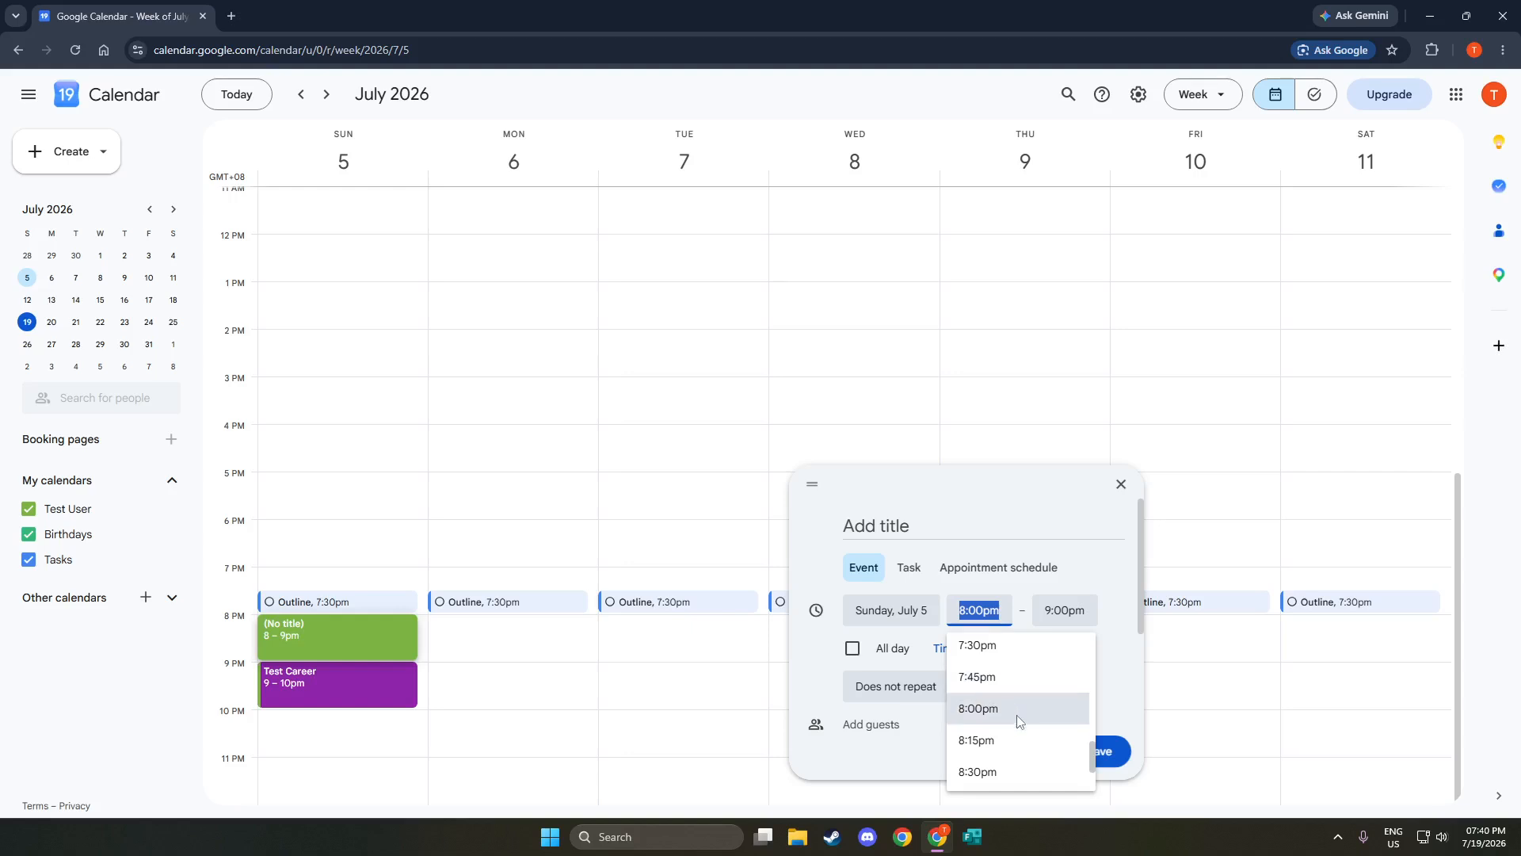
{"action": "scroll", "coordinate": [1016, 714], "scroll_direction": "down", "scroll_amount": 3}
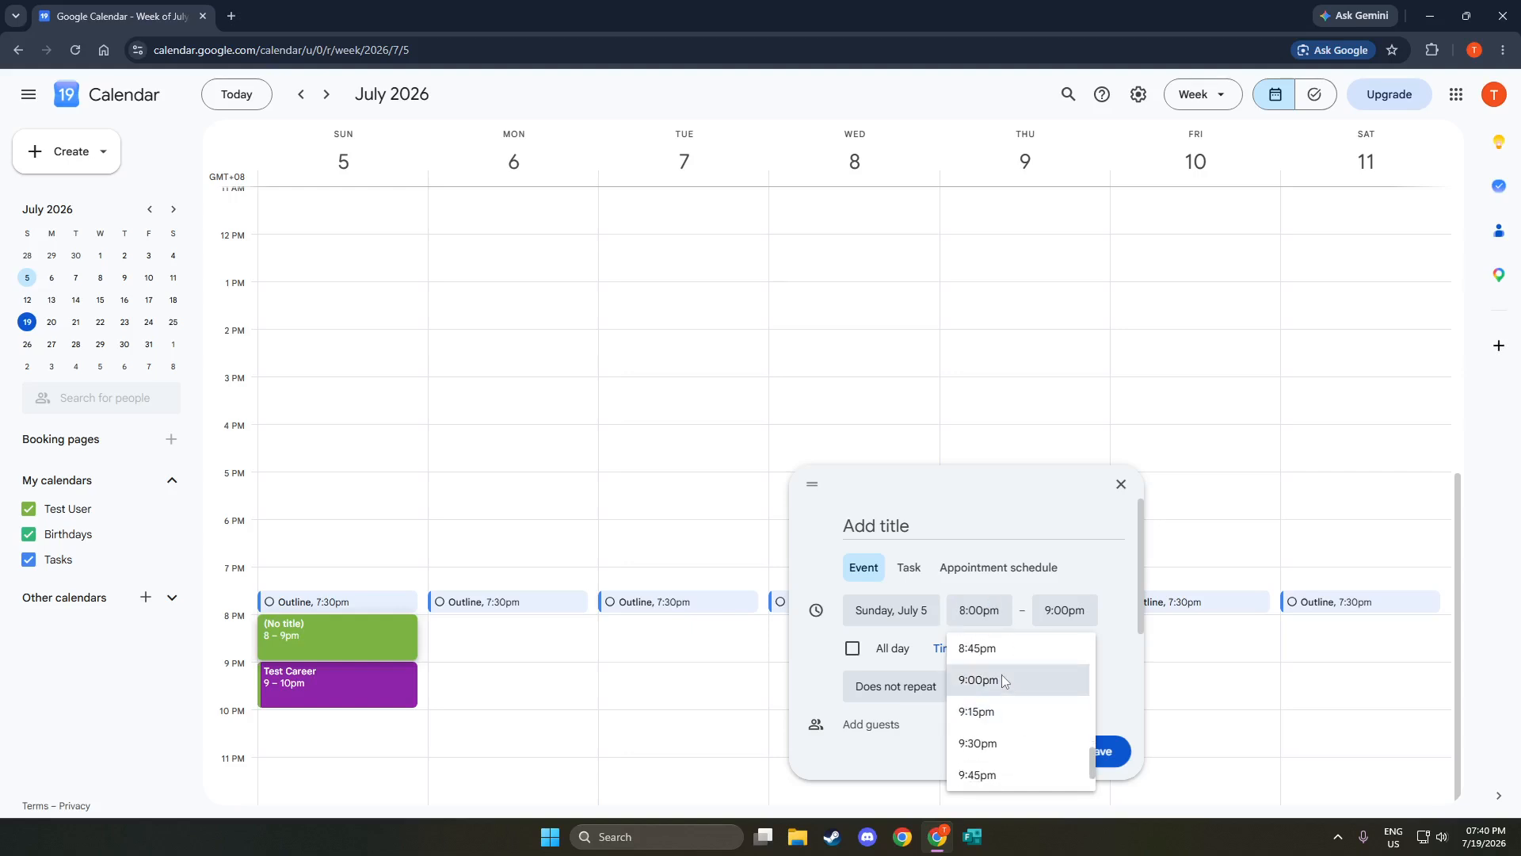
{"action": "left_click", "coordinate": [1002, 680]}
{"action": "left_click", "coordinate": [1056, 612]}
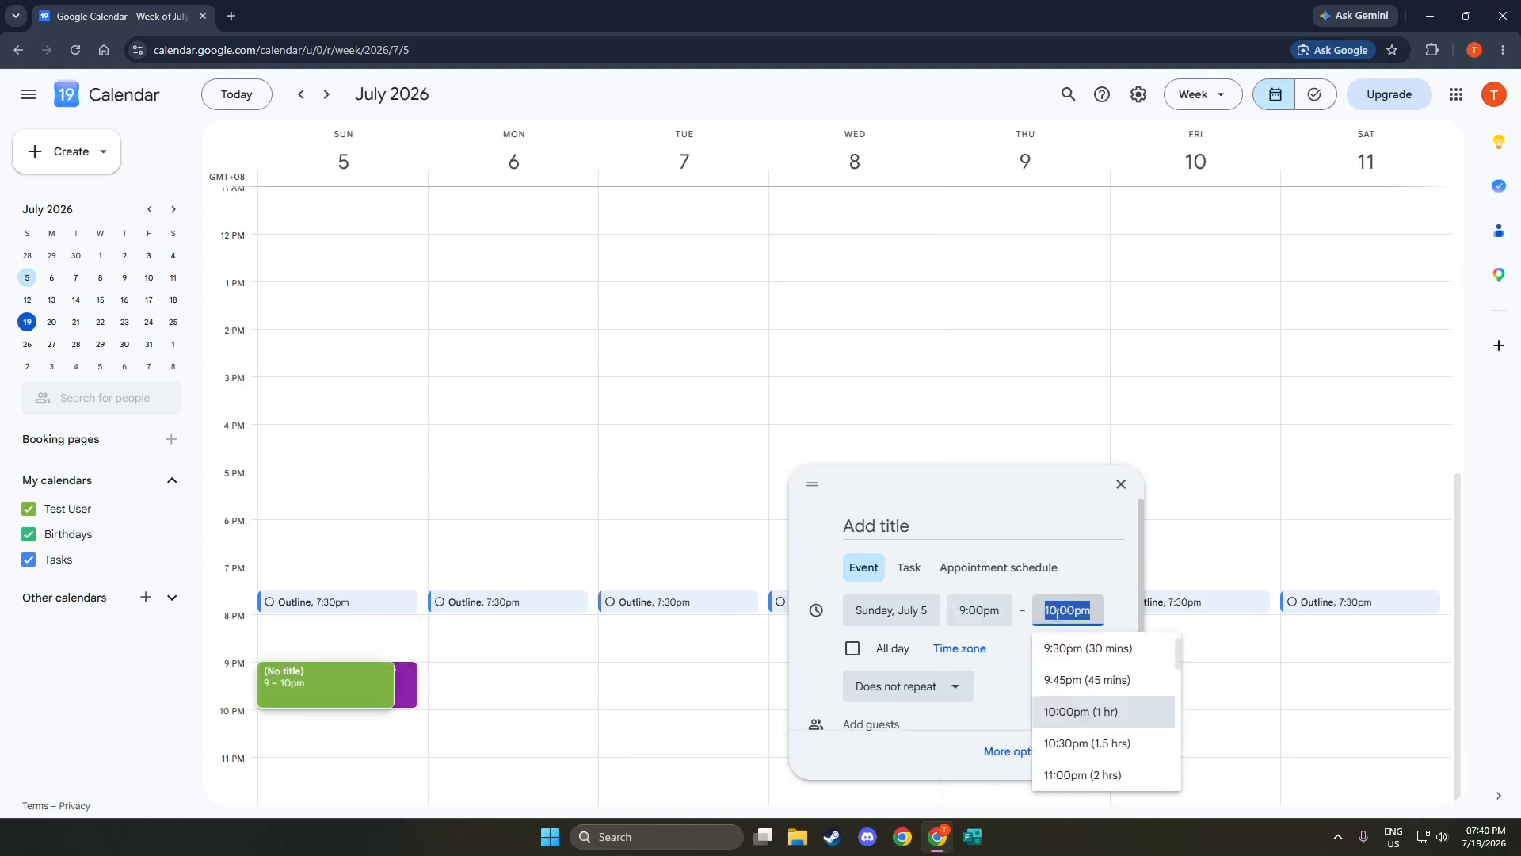
{"action": "scroll", "coordinate": [1078, 690], "scroll_direction": "down", "scroll_amount": 2}
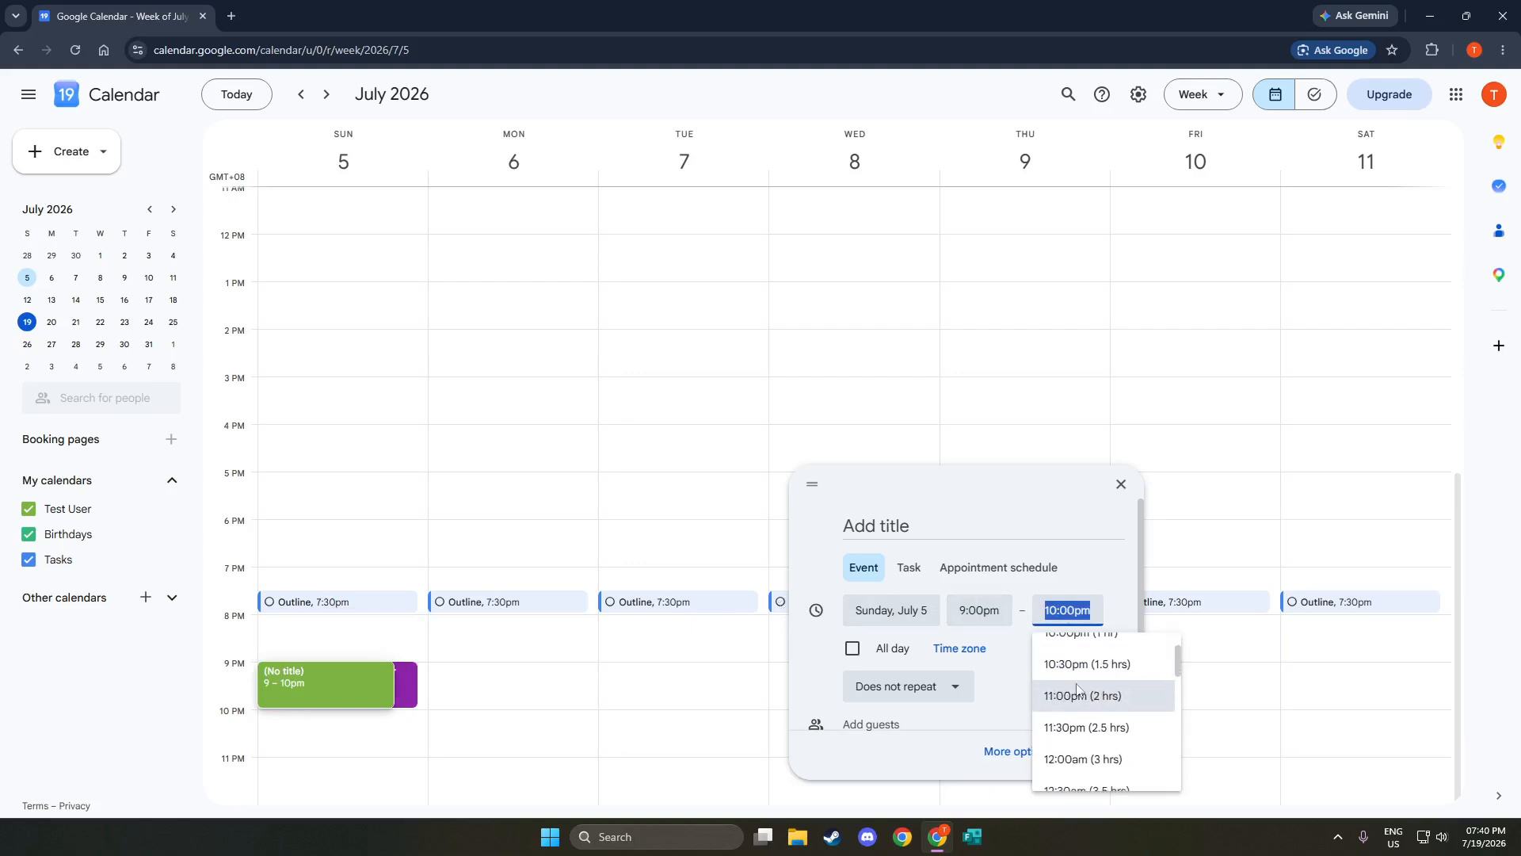
{"action": "scroll", "coordinate": [1077, 689], "scroll_direction": "up", "scroll_amount": 3}
Set the new event's start time to 10:00pm
{"action": "left_click", "coordinate": [980, 610]}
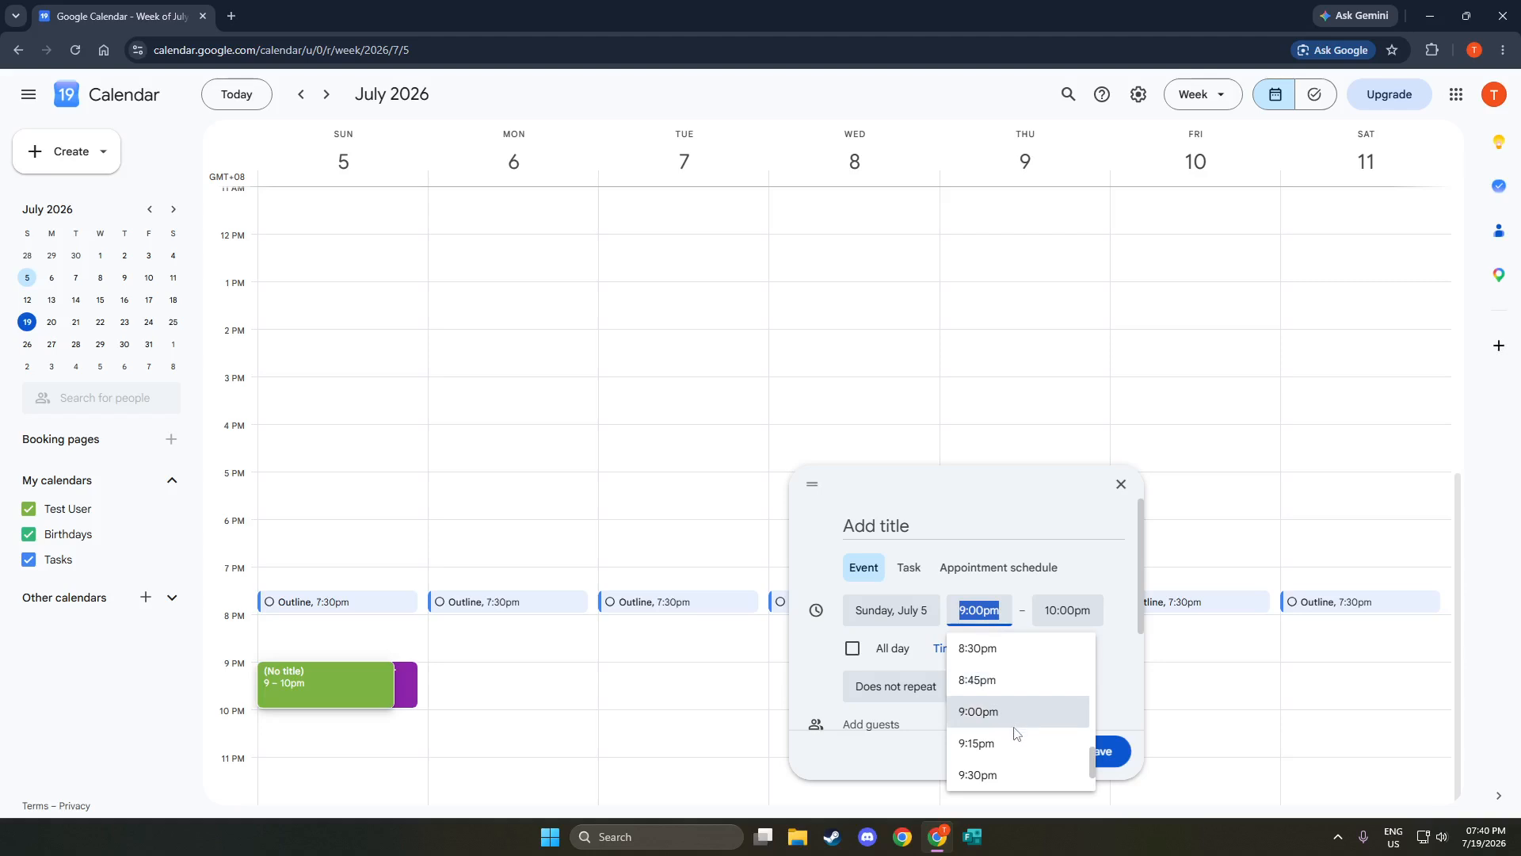
{"action": "scroll", "coordinate": [1014, 733], "scroll_direction": "down", "scroll_amount": 4}
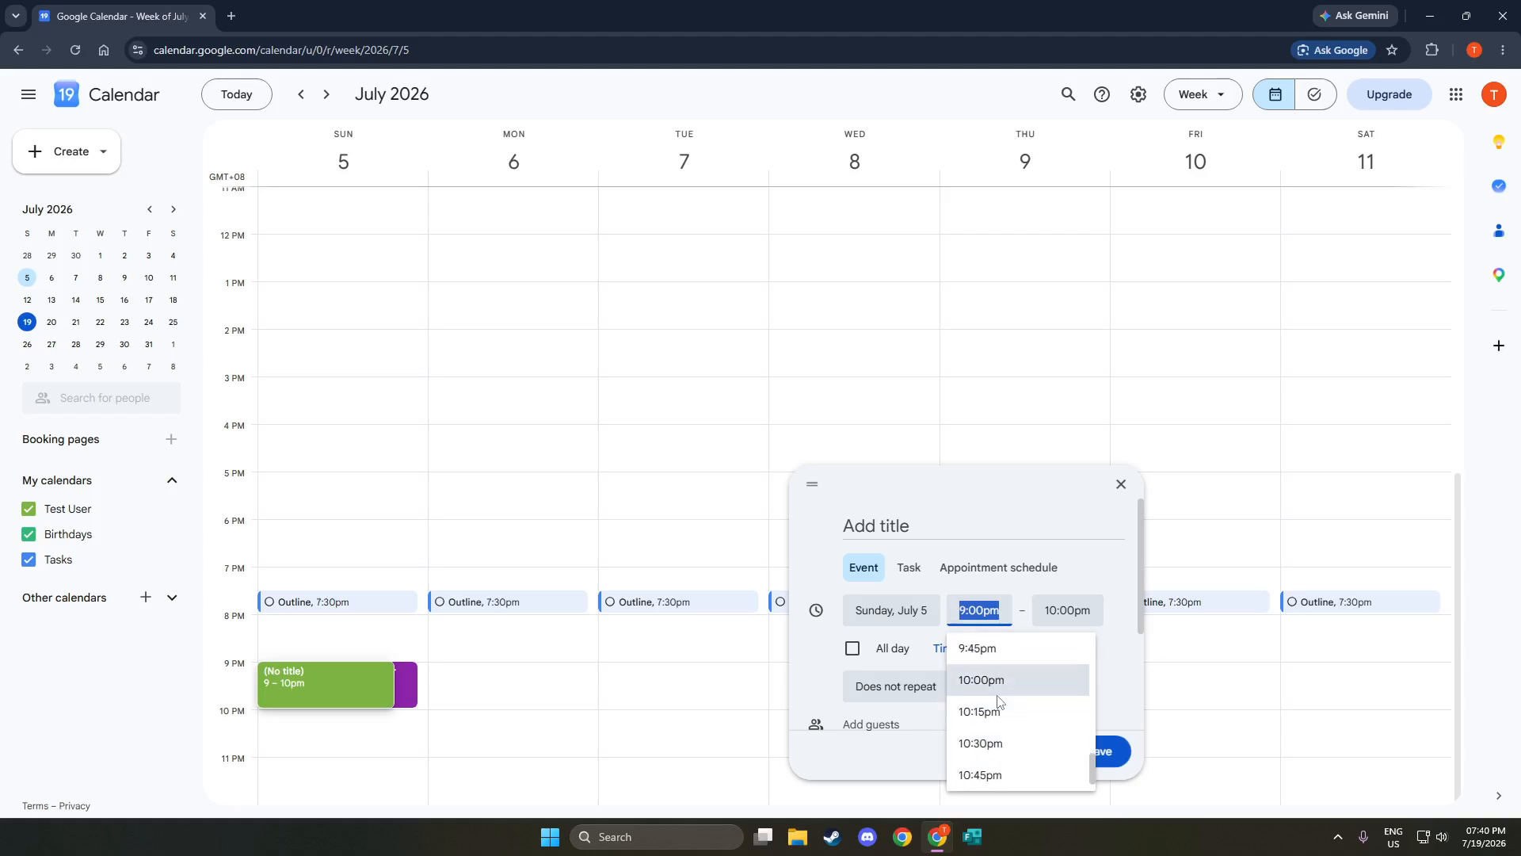
{"action": "left_click", "coordinate": [997, 694]}
Enter "Scheduled Event" as the title of the new event
{"action": "scroll", "coordinate": [990, 617], "scroll_direction": "down", "scroll_amount": 3}
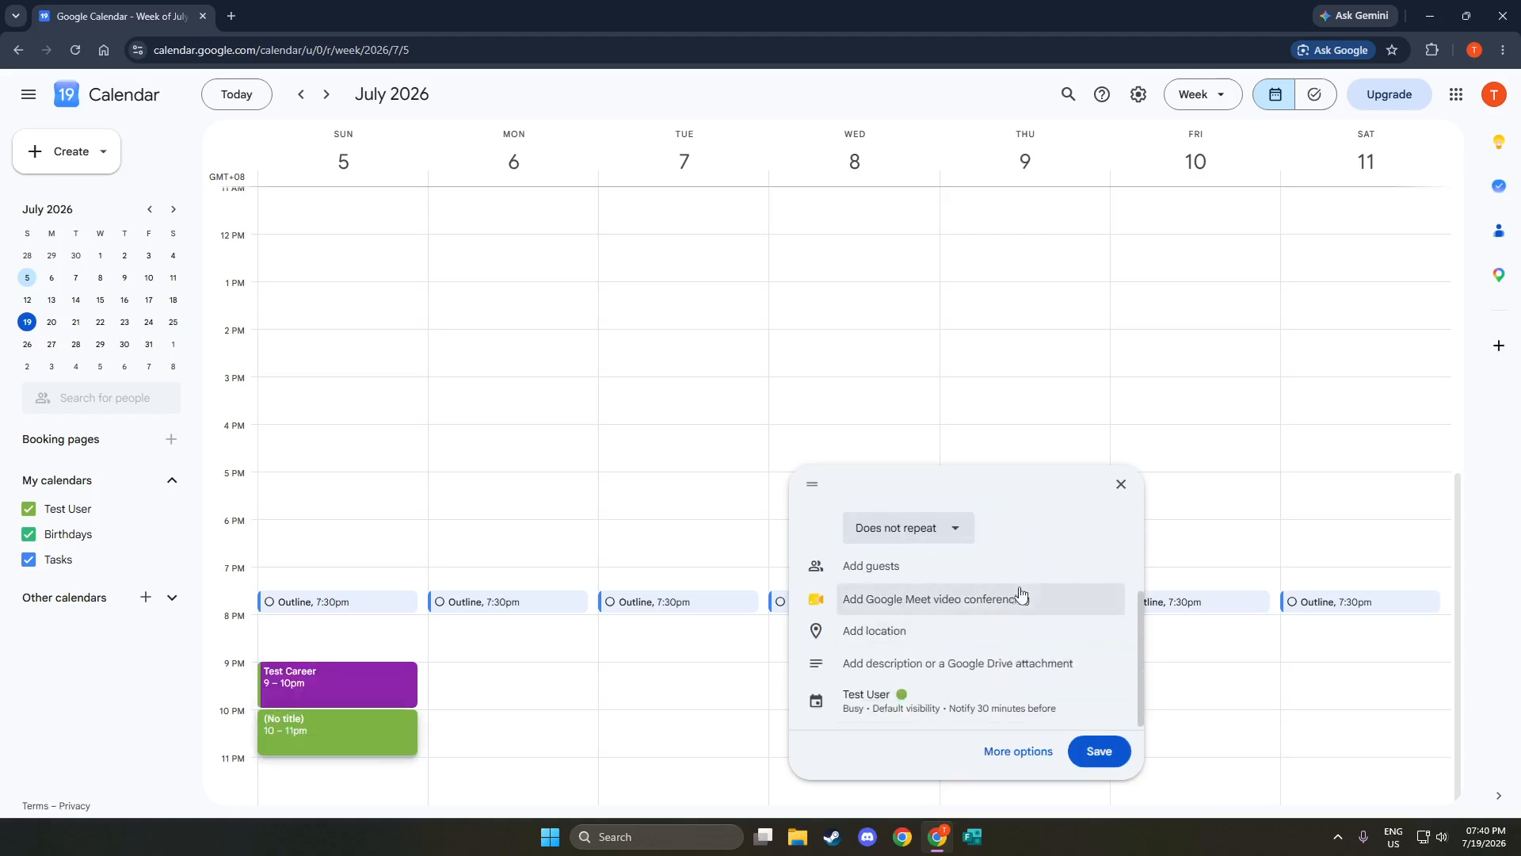
{"action": "scroll", "coordinate": [1021, 595], "scroll_direction": "up", "scroll_amount": 3}
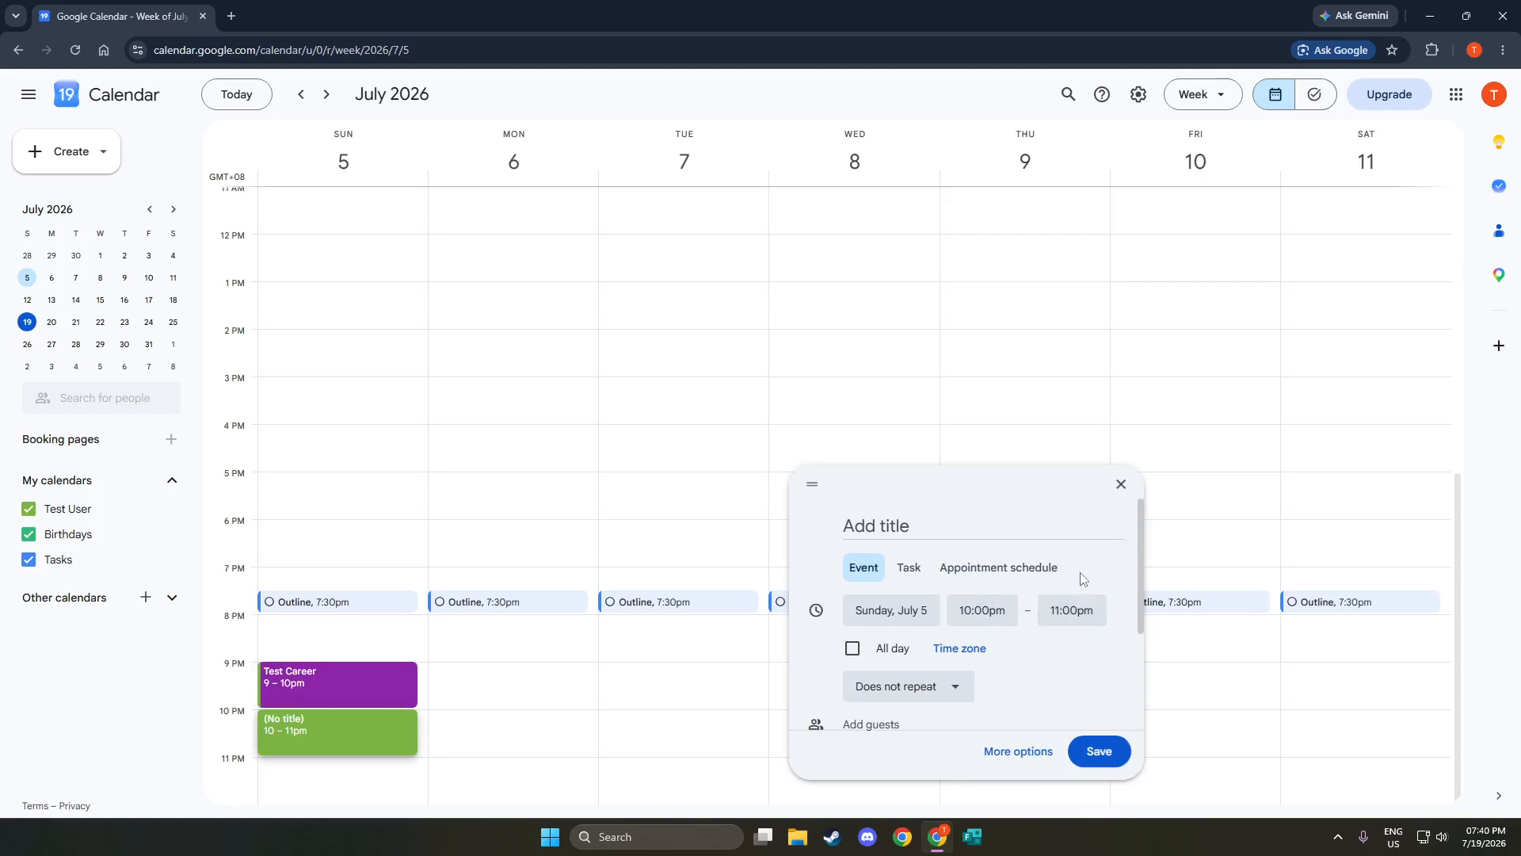
{"action": "left_click", "coordinate": [969, 529]}
{"action": "type", "text": "Schedul"}
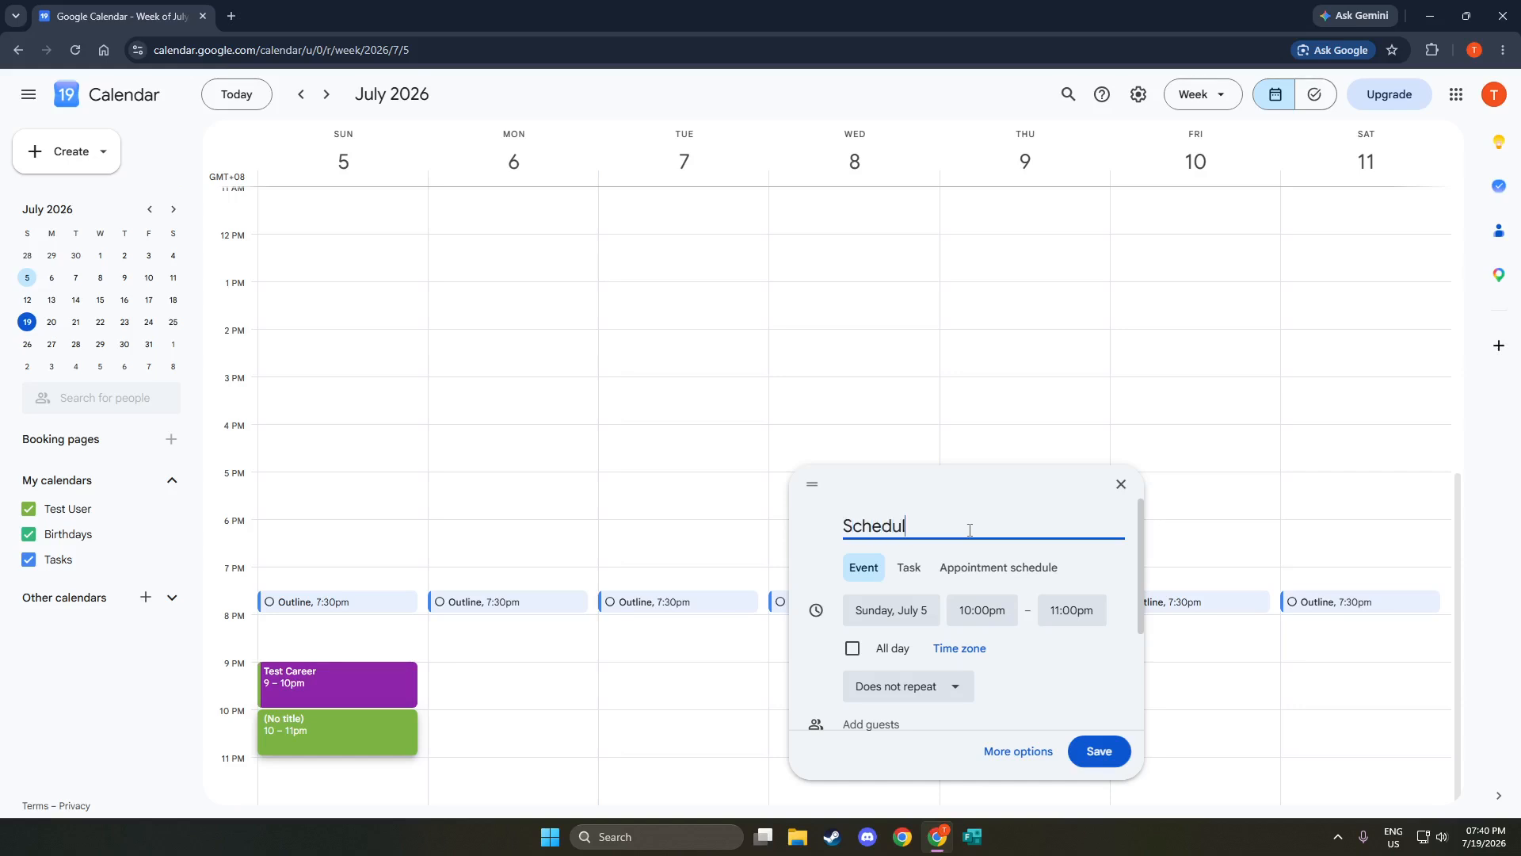
{"action": "type", "text": "ed Event"}
{"action": "left_click", "coordinate": [830, 568]}
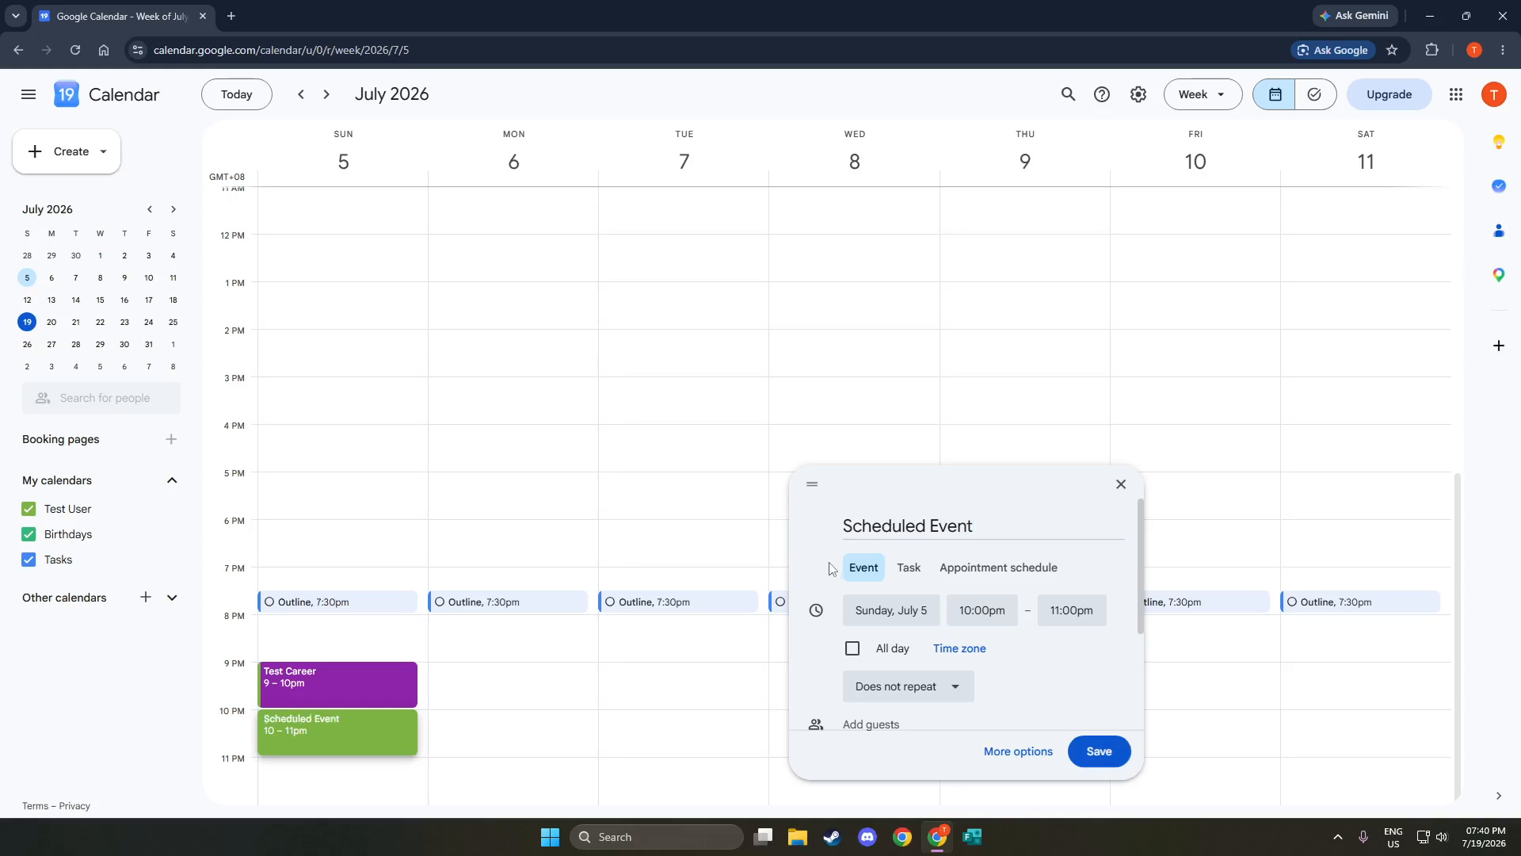
Look at the repeat options of the new event without choosing another one
{"action": "scroll", "coordinate": [830, 568], "scroll_direction": "down", "scroll_amount": 1}
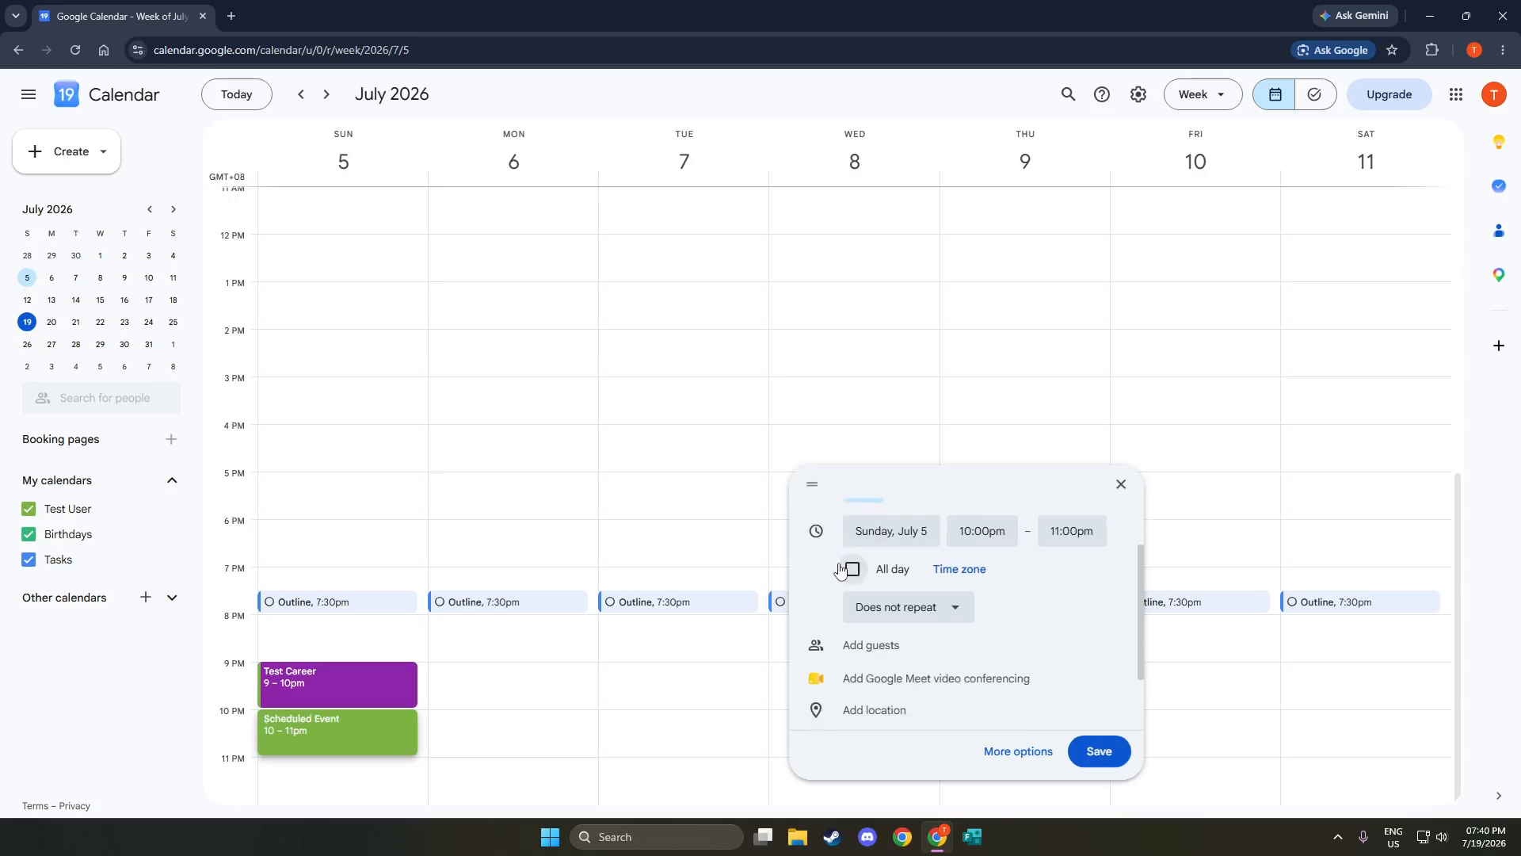
{"action": "left_click", "coordinate": [898, 615]}
{"action": "left_click", "coordinate": [898, 614]}
{"action": "scroll", "coordinate": [950, 633], "scroll_direction": "up", "scroll_amount": 1}
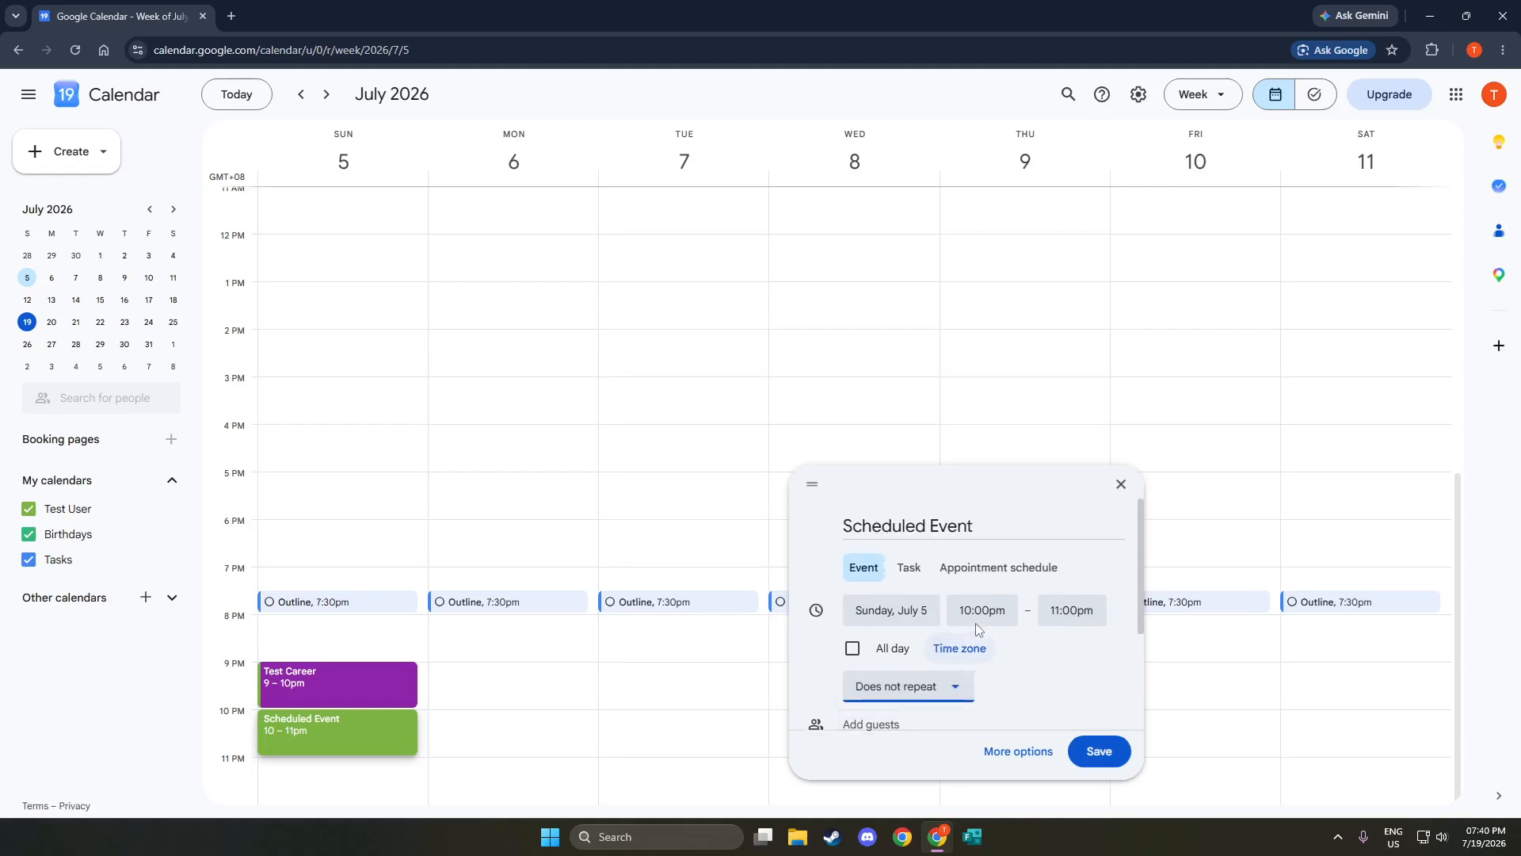
Set the start time of Scheduled Event to 11:00pm
{"action": "left_click", "coordinate": [980, 618]}
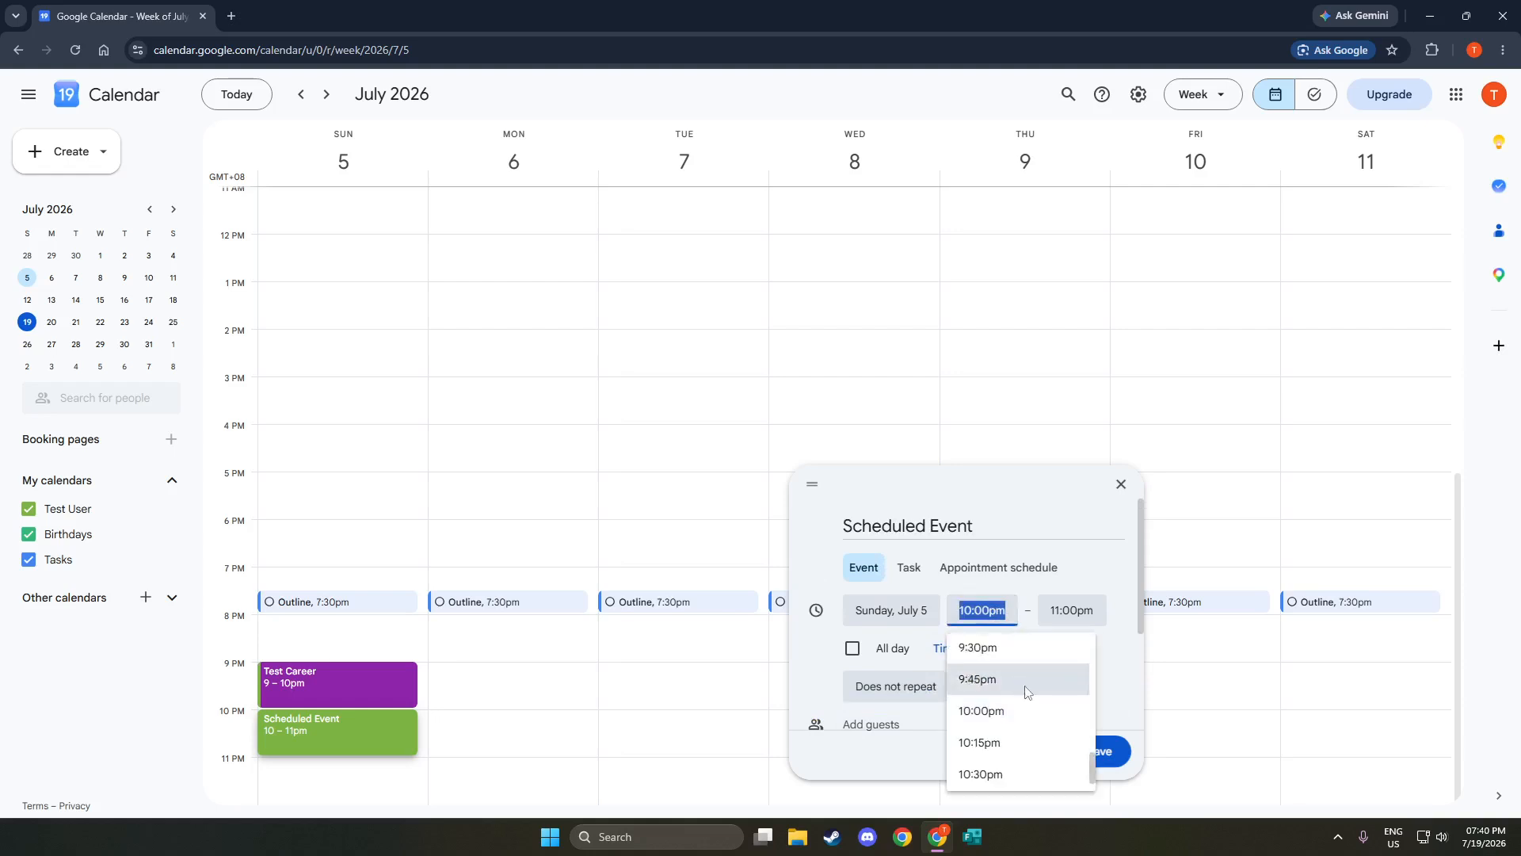
{"action": "scroll", "coordinate": [1025, 692], "scroll_direction": "down", "scroll_amount": 2}
{"action": "left_click", "coordinate": [1012, 681]}
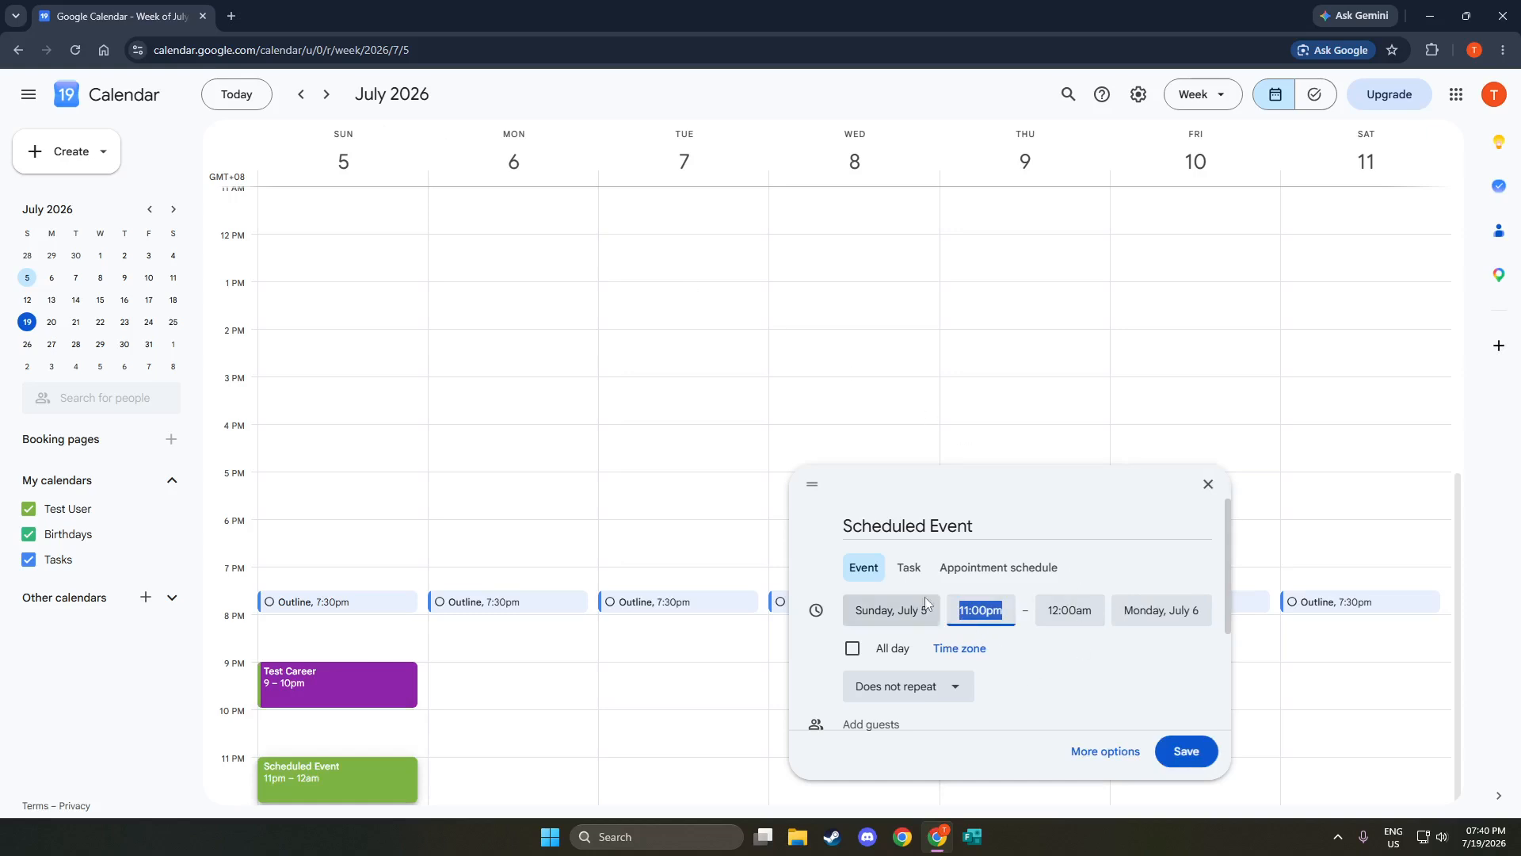
Set the location of Scheduled Event to "united states"
{"action": "scroll", "coordinate": [924, 618], "scroll_direction": "down", "scroll_amount": 3}
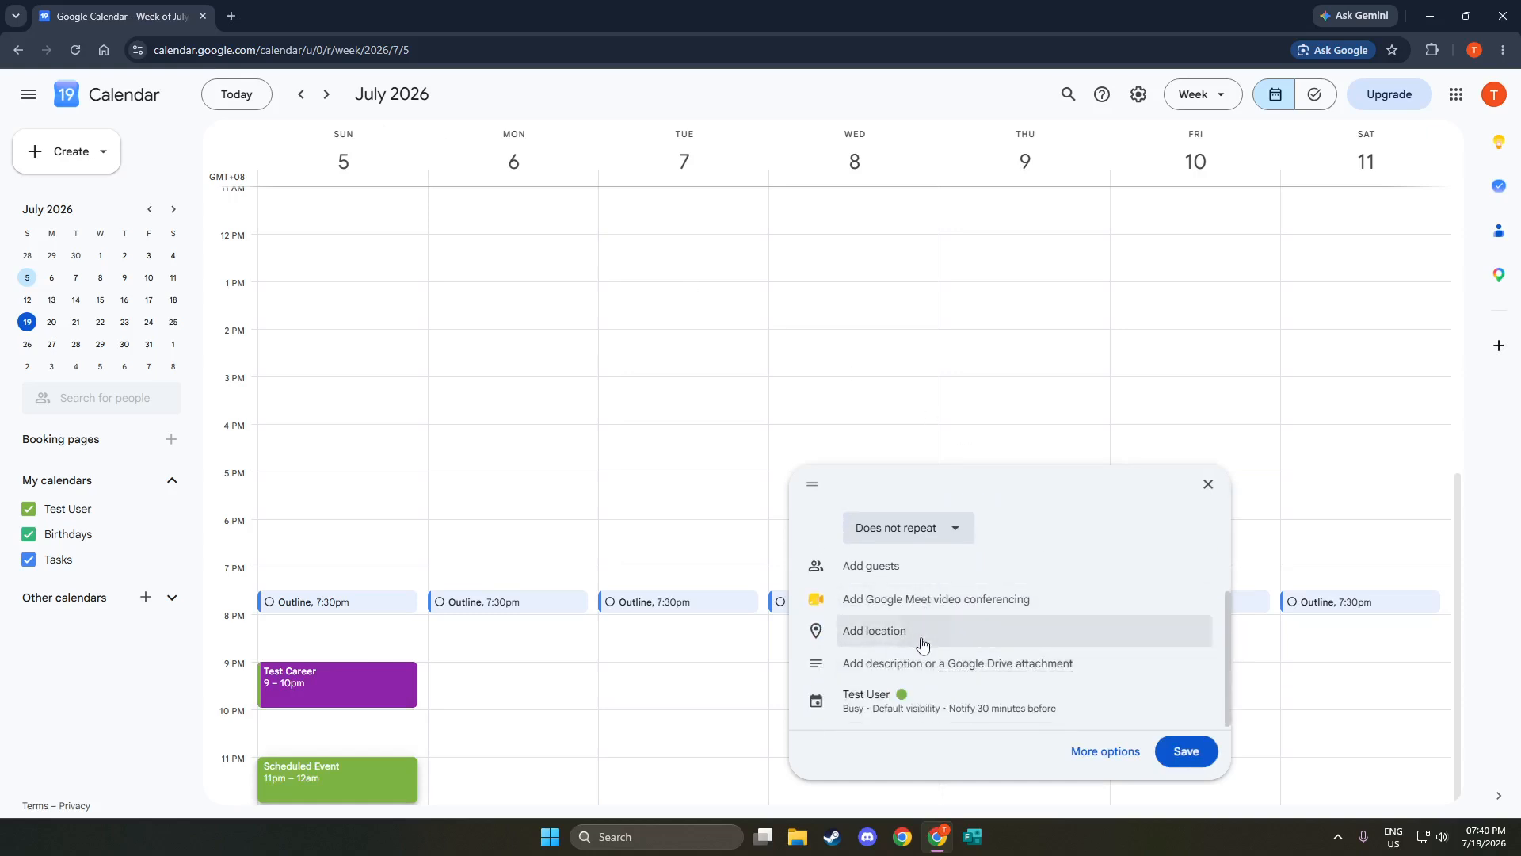
{"action": "scroll", "coordinate": [923, 644], "scroll_direction": "up", "scroll_amount": 1}
{"action": "left_click", "coordinate": [930, 668]}
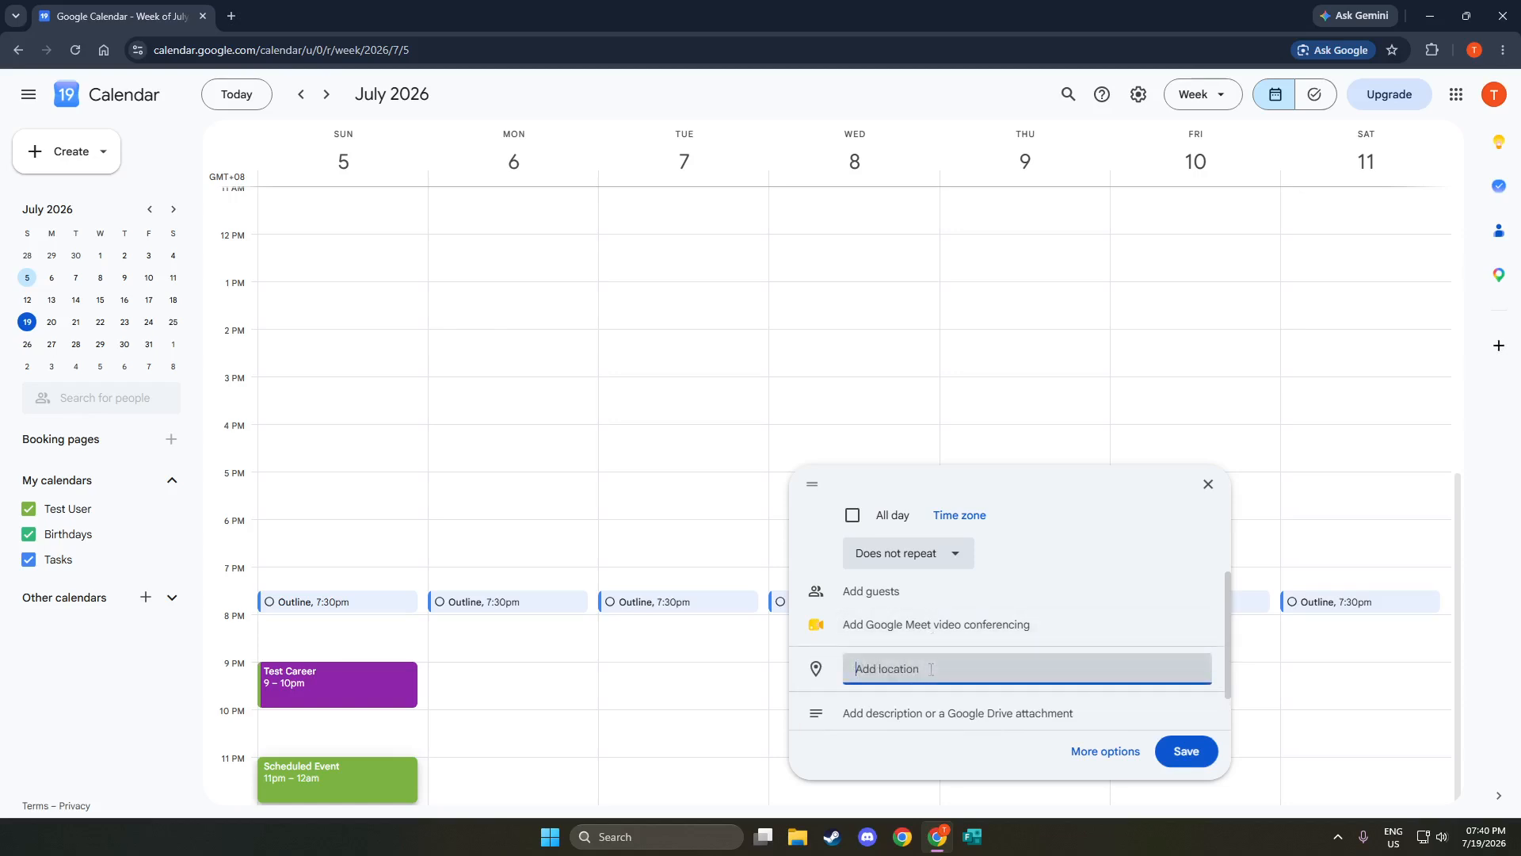
{"action": "type", "text": "unioteds"}
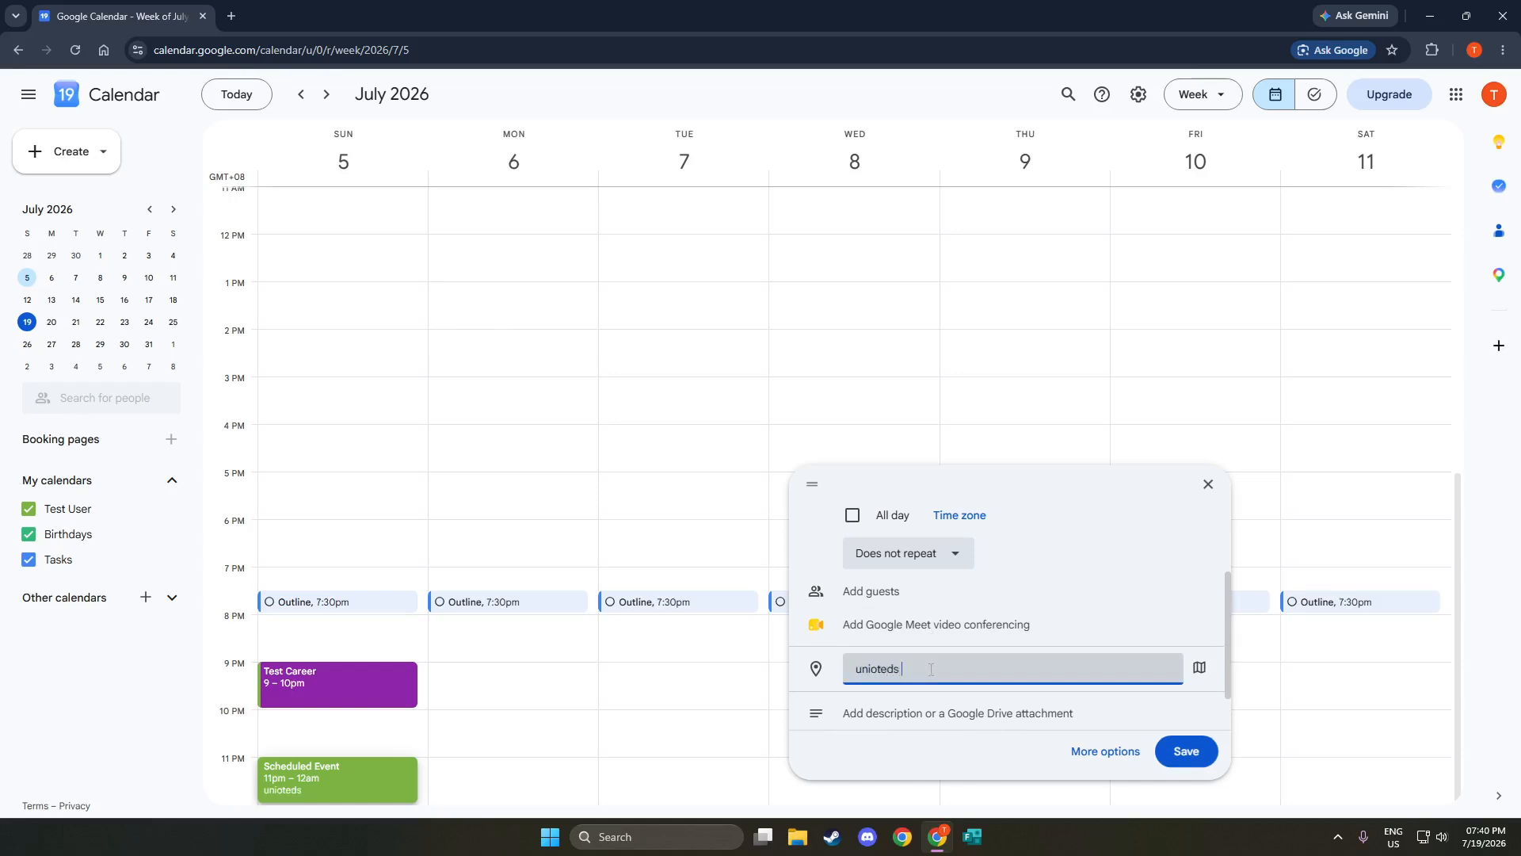
{"action": "key", "text": "BackSpace"}
{"action": "key", "text": "BackSpace"}
{"action": "key", "text": "BackSpace"}
{"action": "key", "text": "BackSpace"}
{"action": "key", "text": "BackSpace"}
{"action": "type", "text": "ted states"}
{"action": "left_click", "coordinate": [840, 689]}
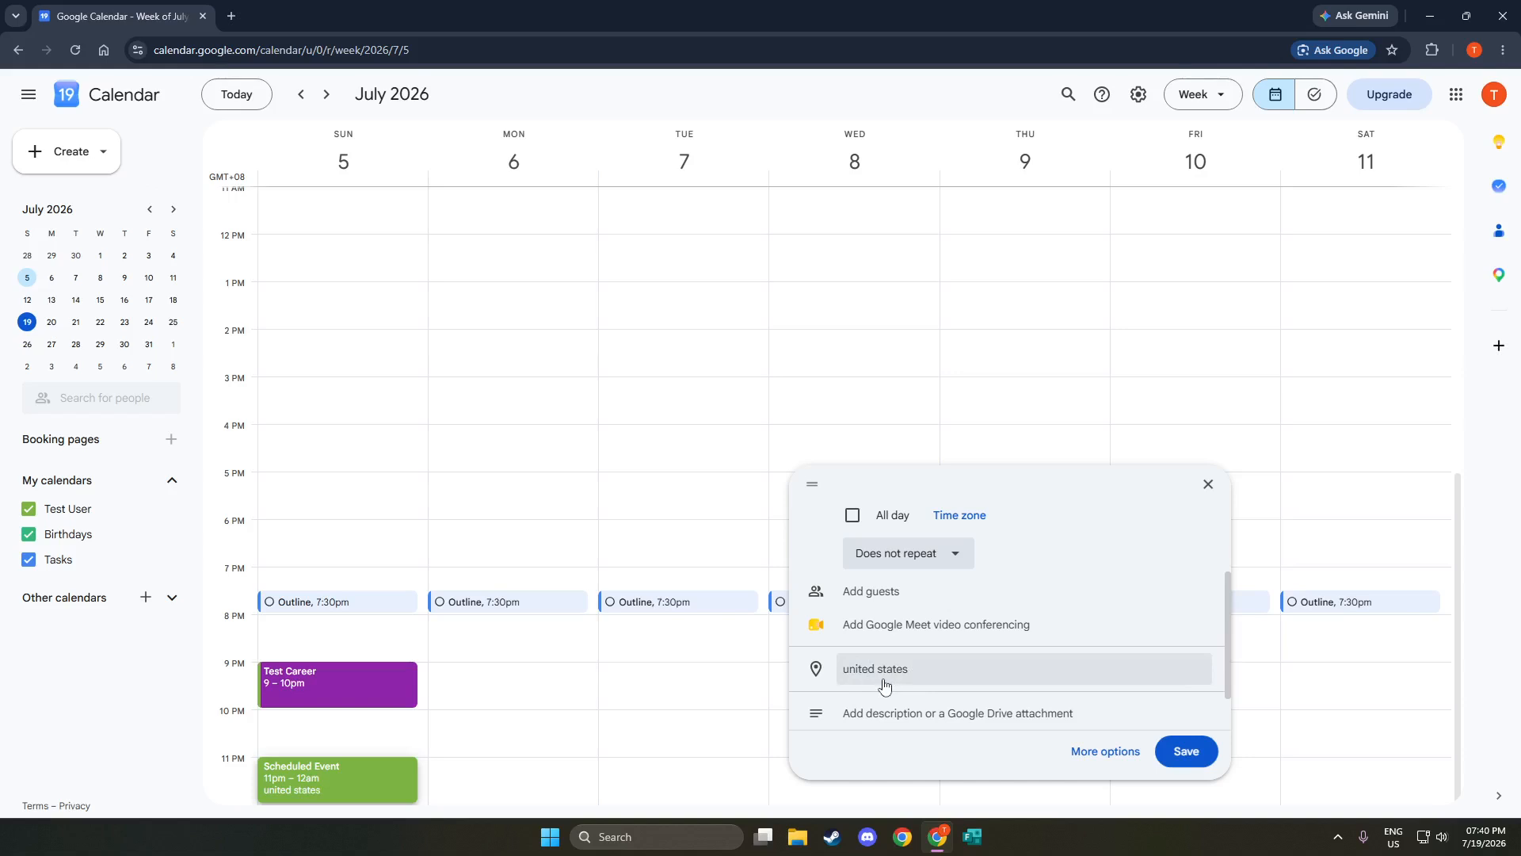
Search the guests for "user" and add the first suggested contact to Scheduled Event
{"action": "scroll", "coordinate": [889, 681], "scroll_direction": "down", "scroll_amount": 1}
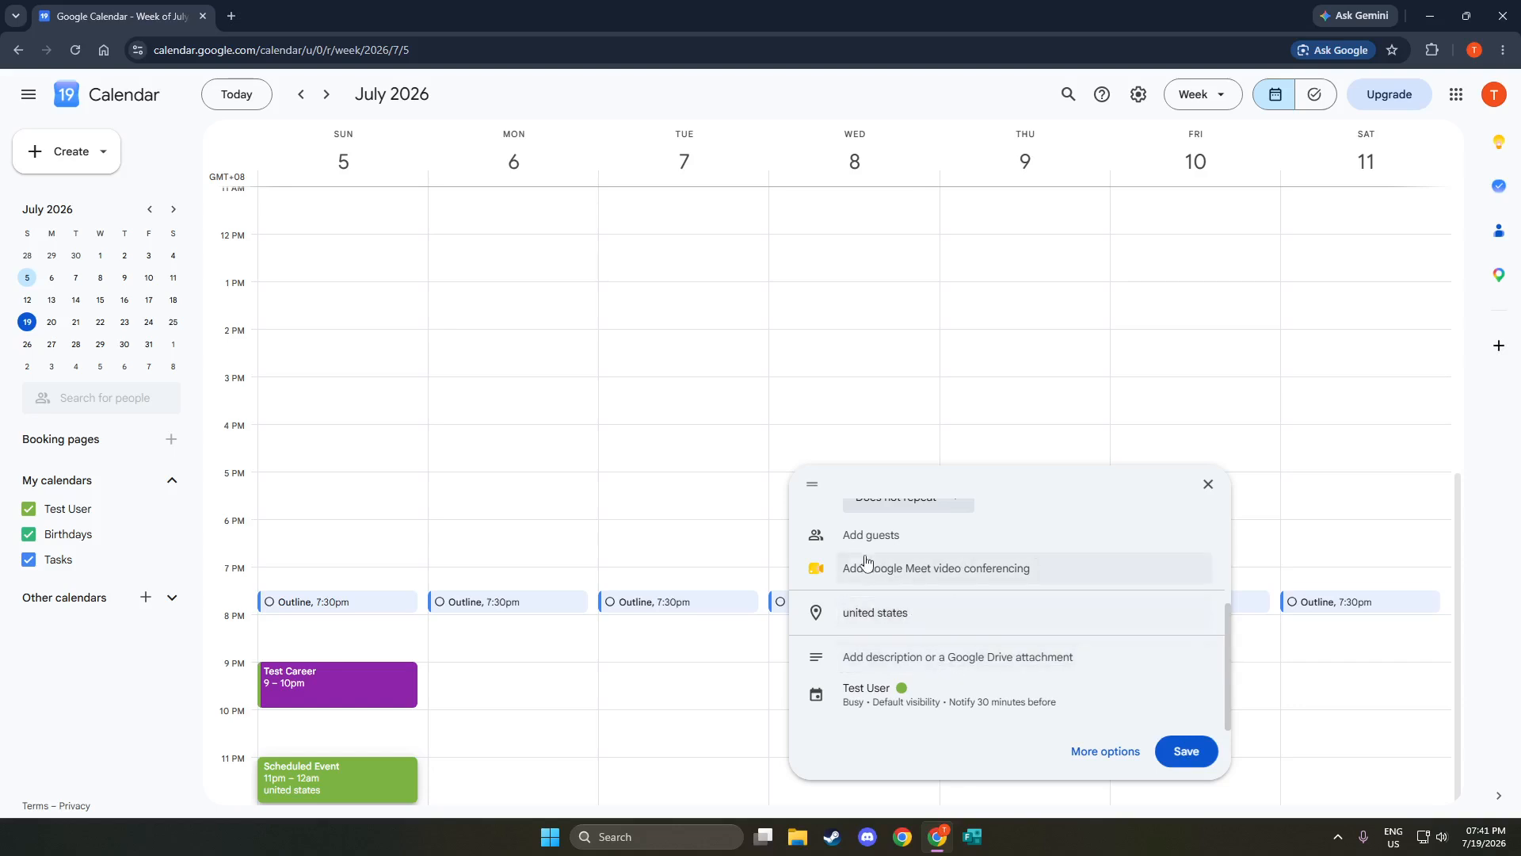
{"action": "scroll", "coordinate": [871, 539], "scroll_direction": "up", "scroll_amount": 1}
{"action": "left_click", "coordinate": [887, 567]}
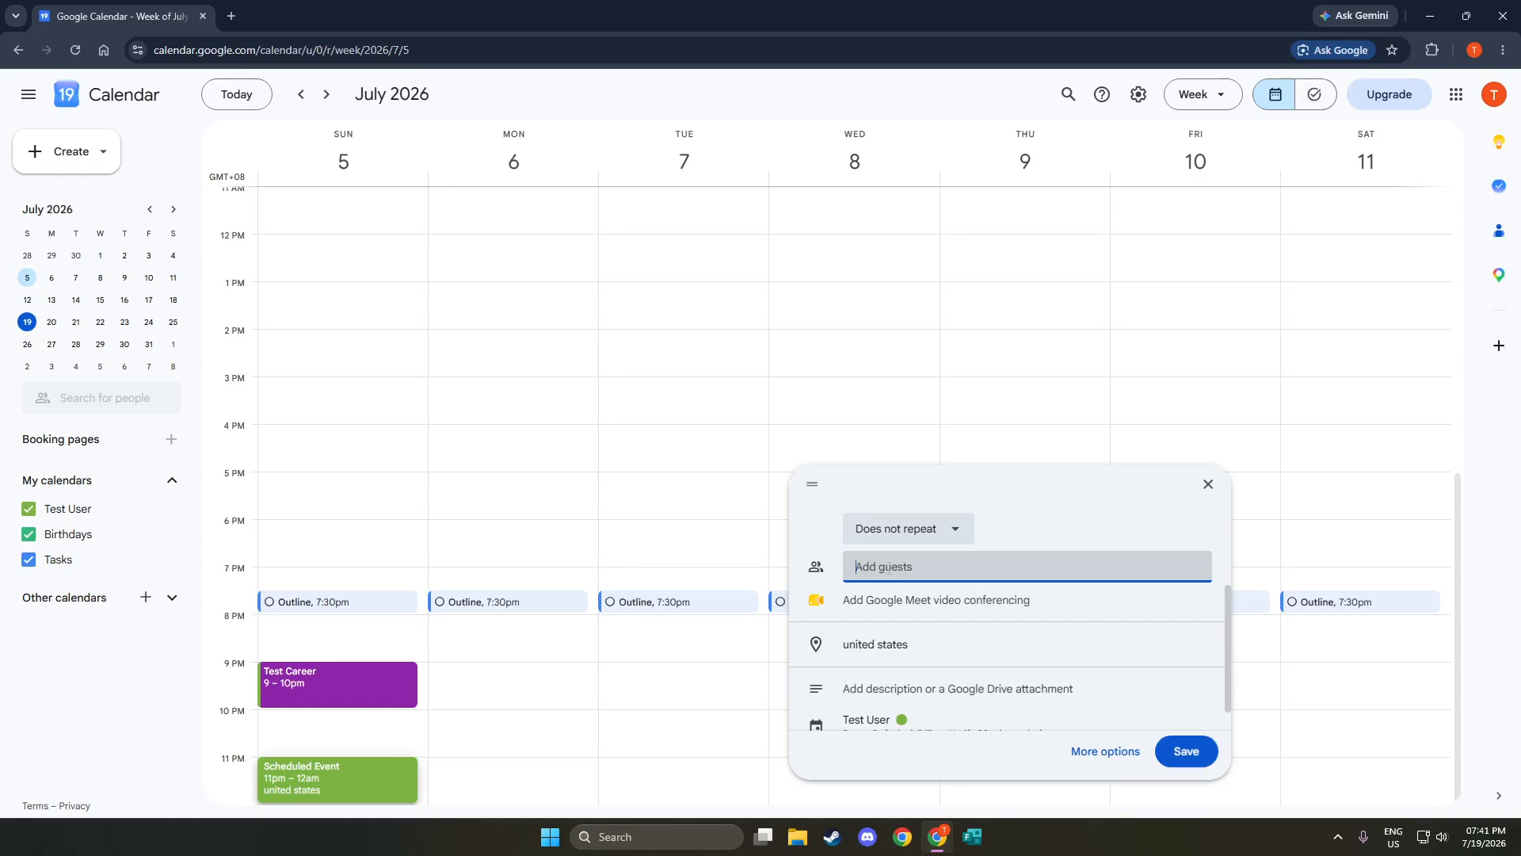
{"action": "type", "text": "user"}
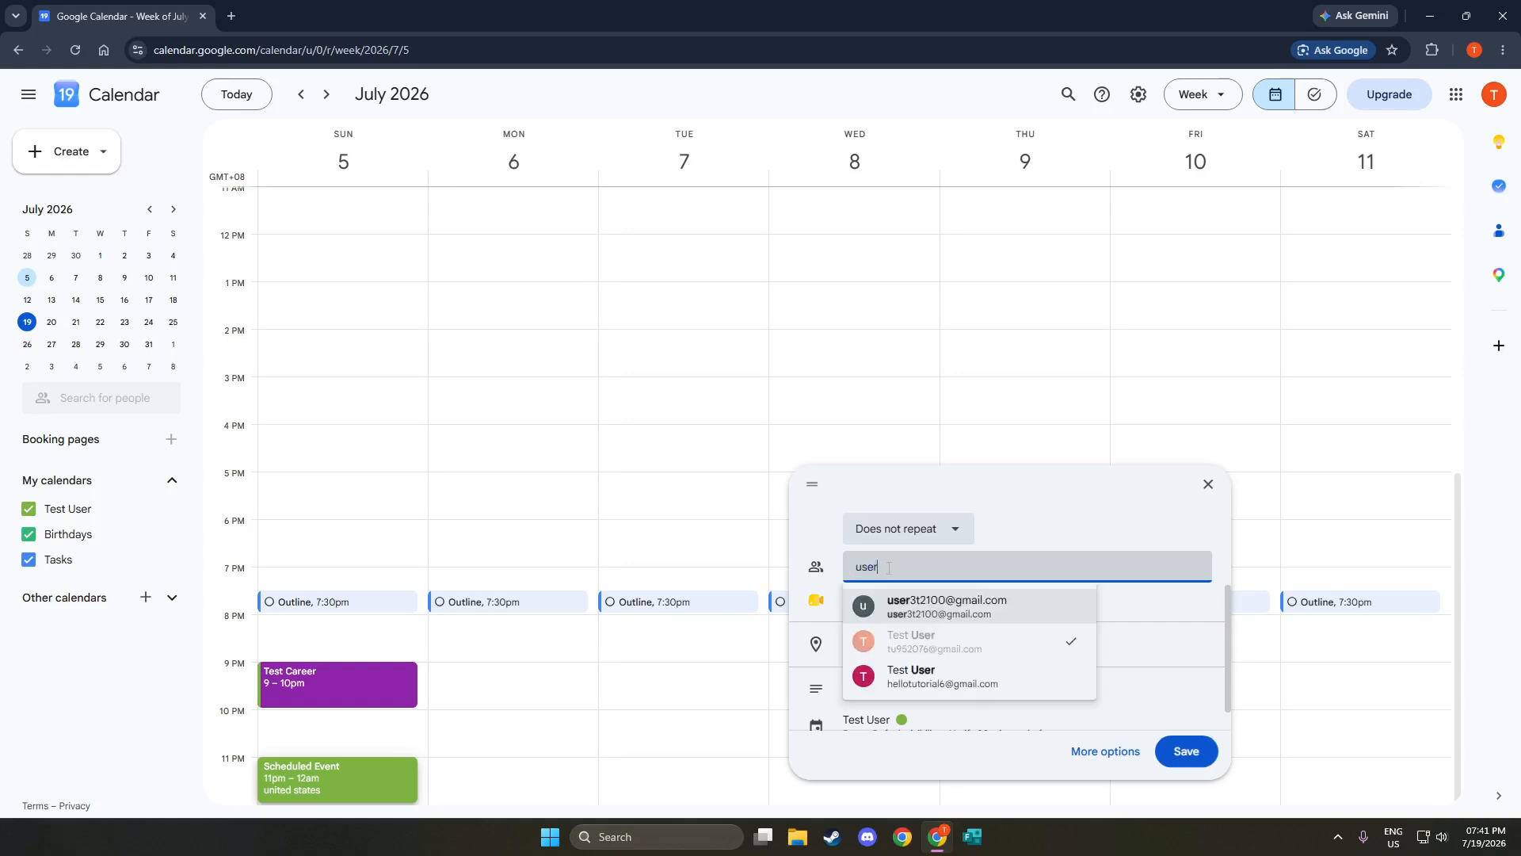
{"action": "left_click", "coordinate": [915, 607]}
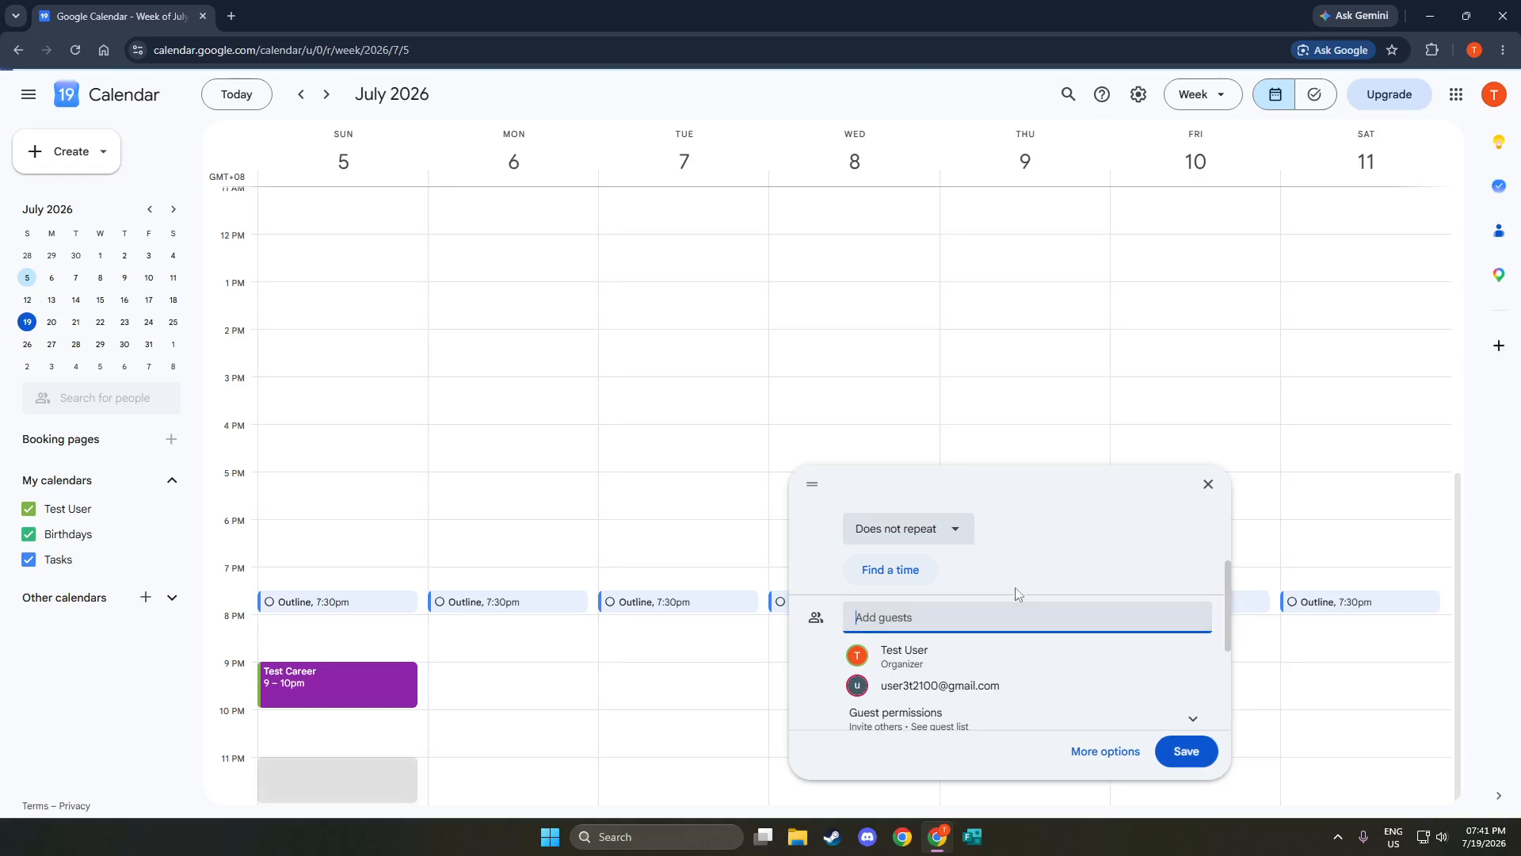
Review the event's title, time, guests, Google Meet link and location, along with its slot in the calendar
{"action": "scroll", "coordinate": [1025, 569], "scroll_direction": "up", "scroll_amount": 3}
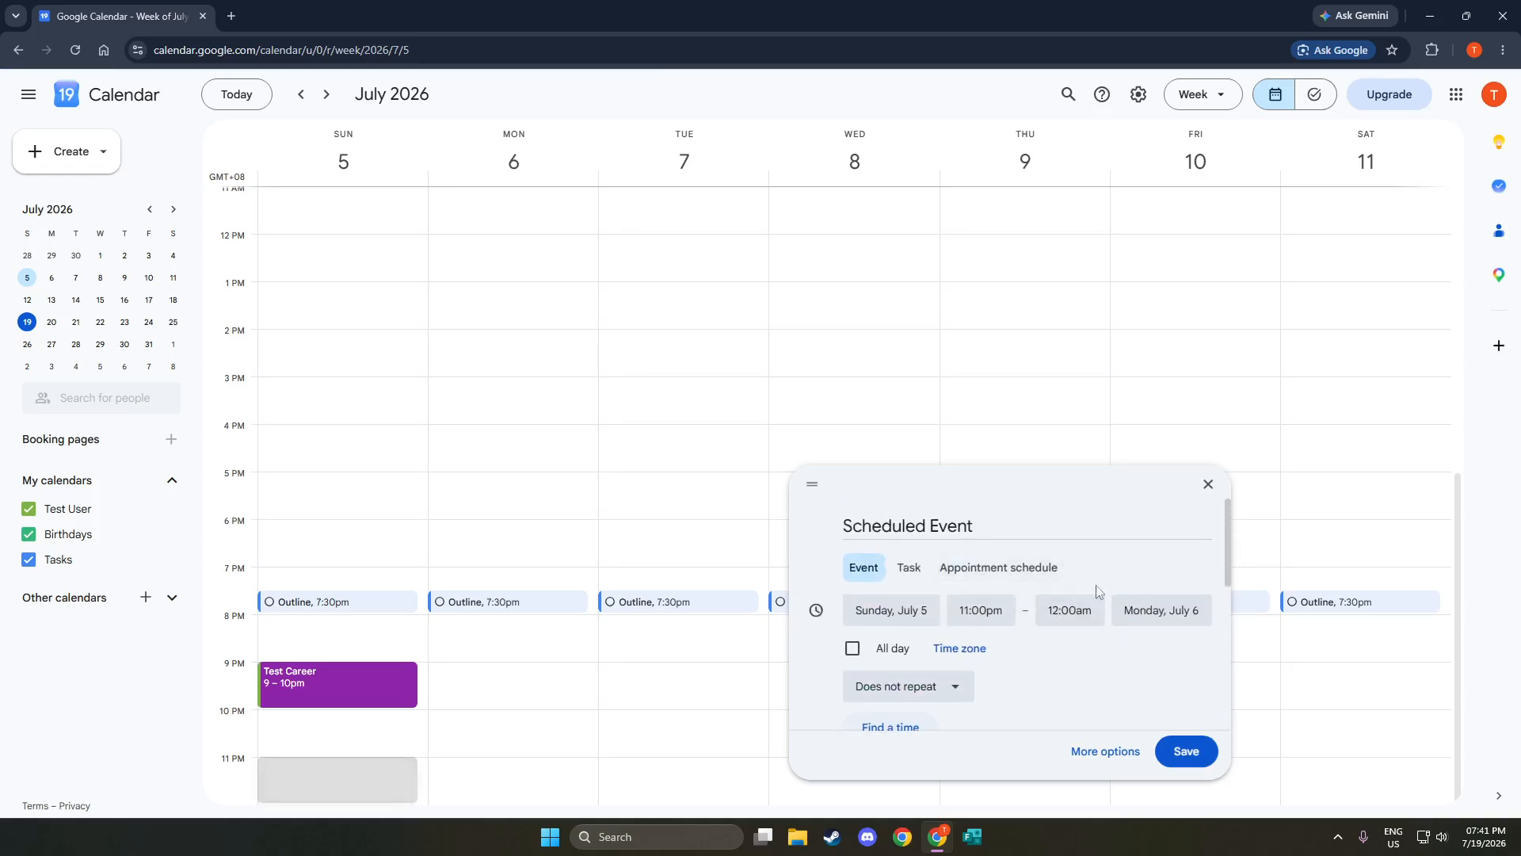
{"action": "scroll", "coordinate": [1072, 614], "scroll_direction": "down", "scroll_amount": 2}
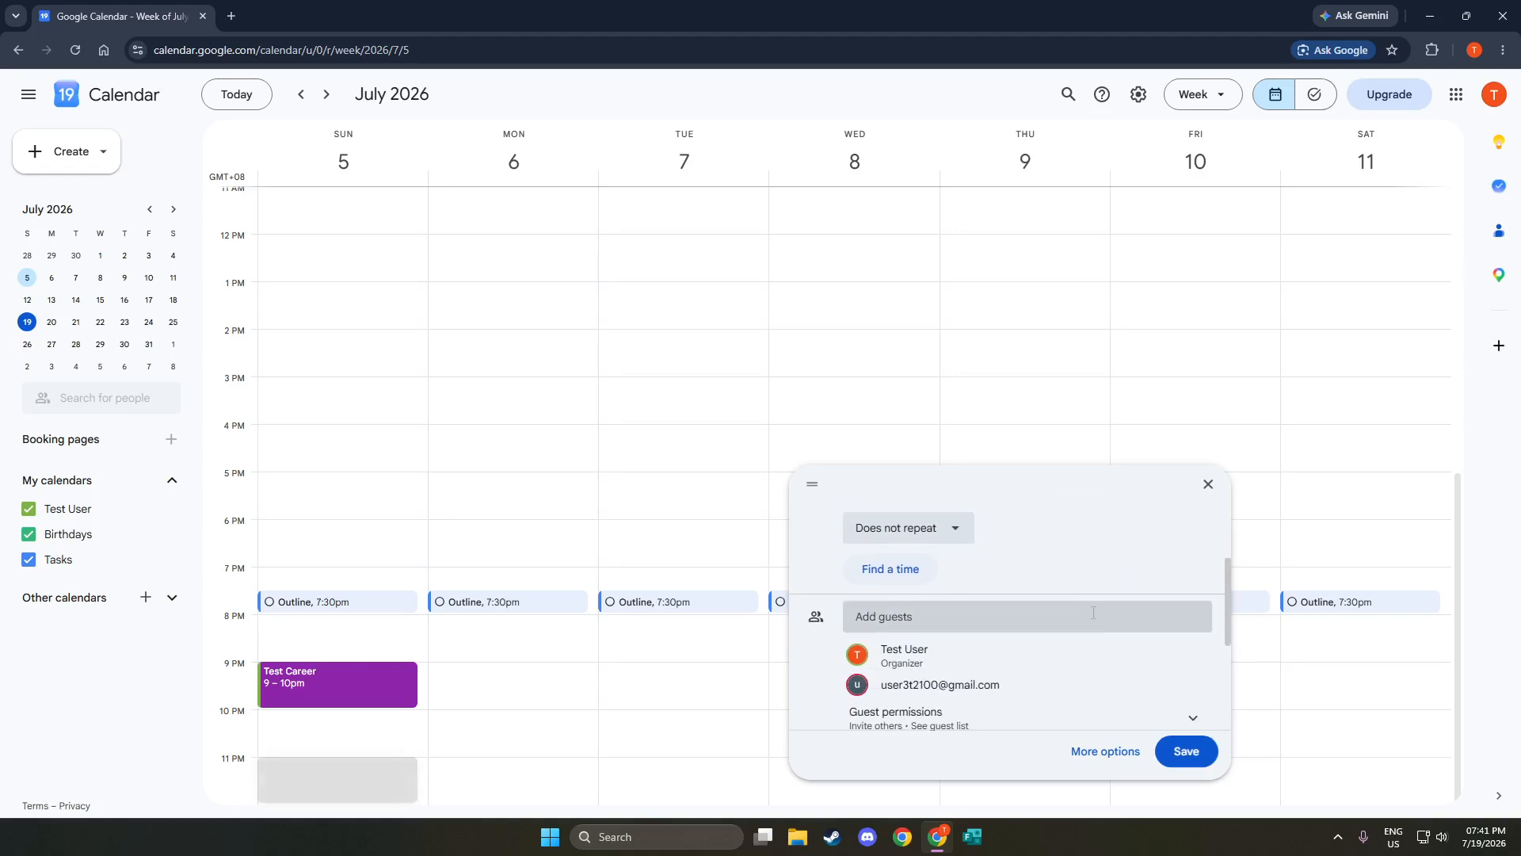
{"action": "scroll", "coordinate": [1124, 605], "scroll_direction": "down", "scroll_amount": 3}
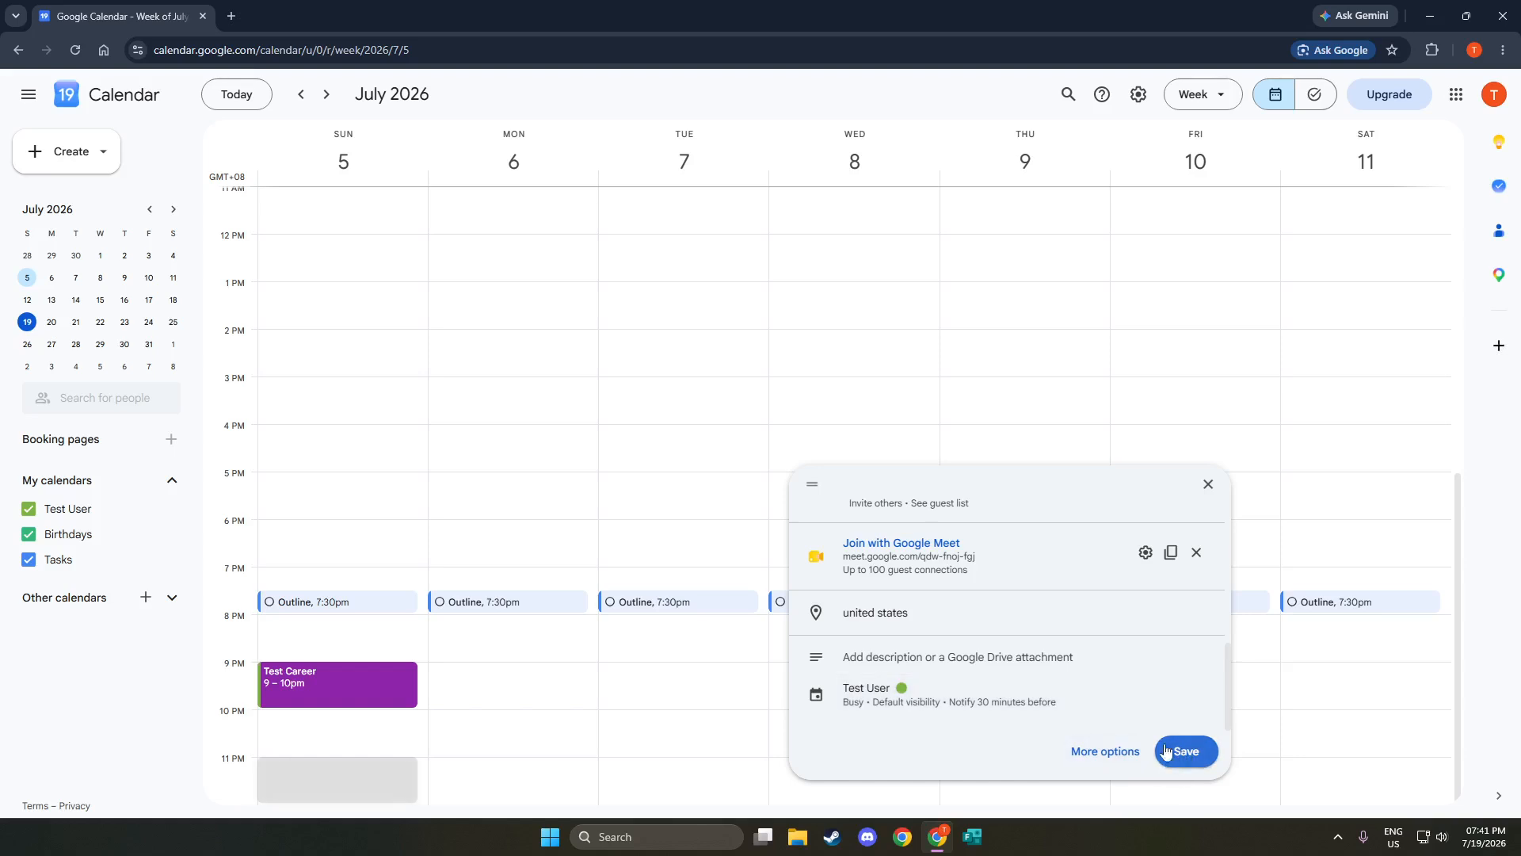
{"action": "scroll", "coordinate": [502, 669], "scroll_direction": "up", "scroll_amount": 1}
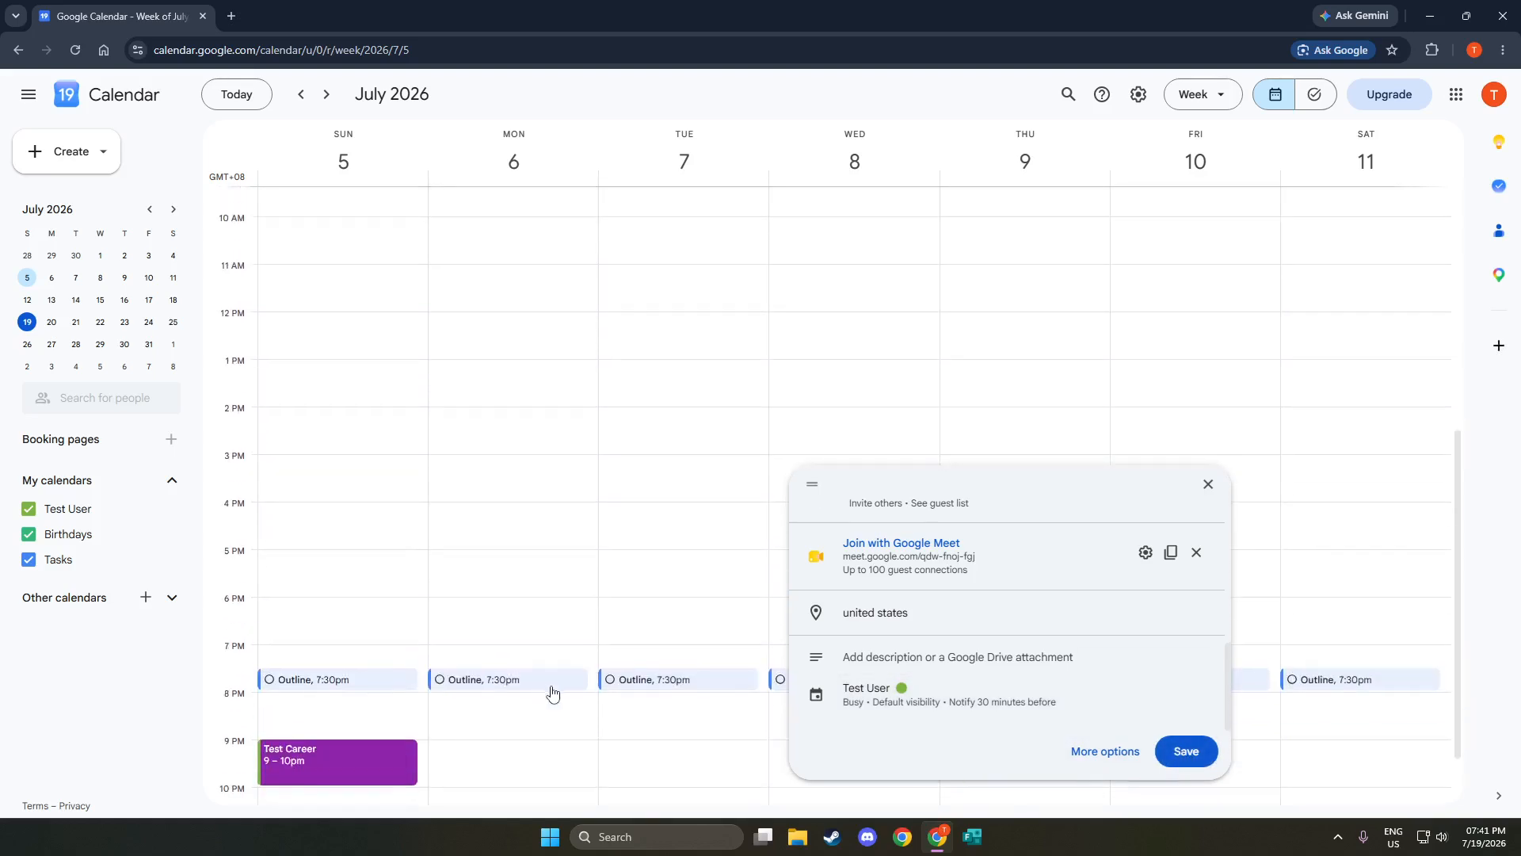
{"action": "scroll", "coordinate": [552, 693], "scroll_direction": "down", "scroll_amount": 1}
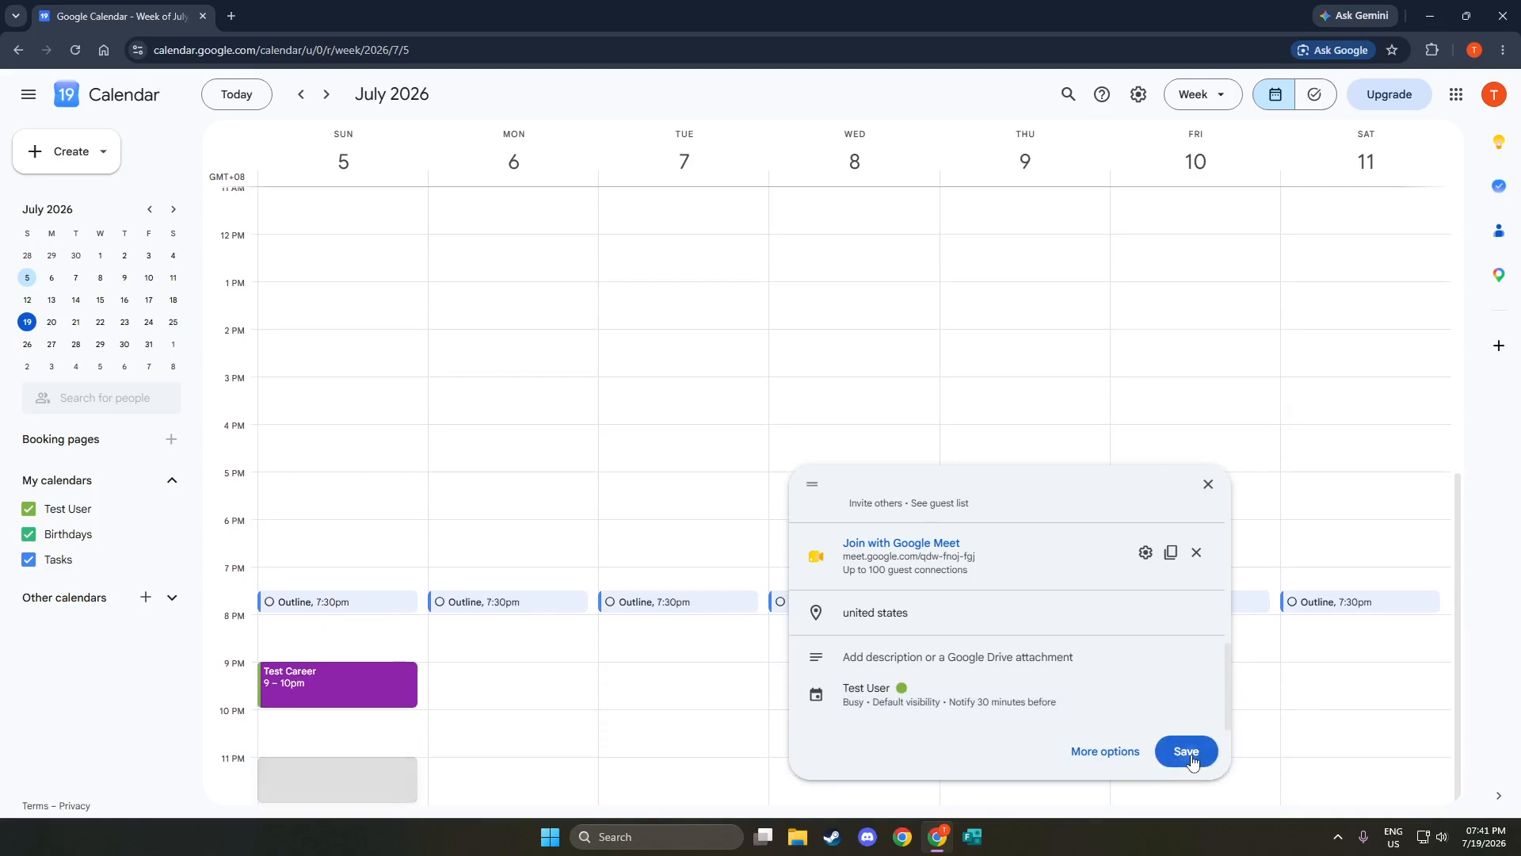